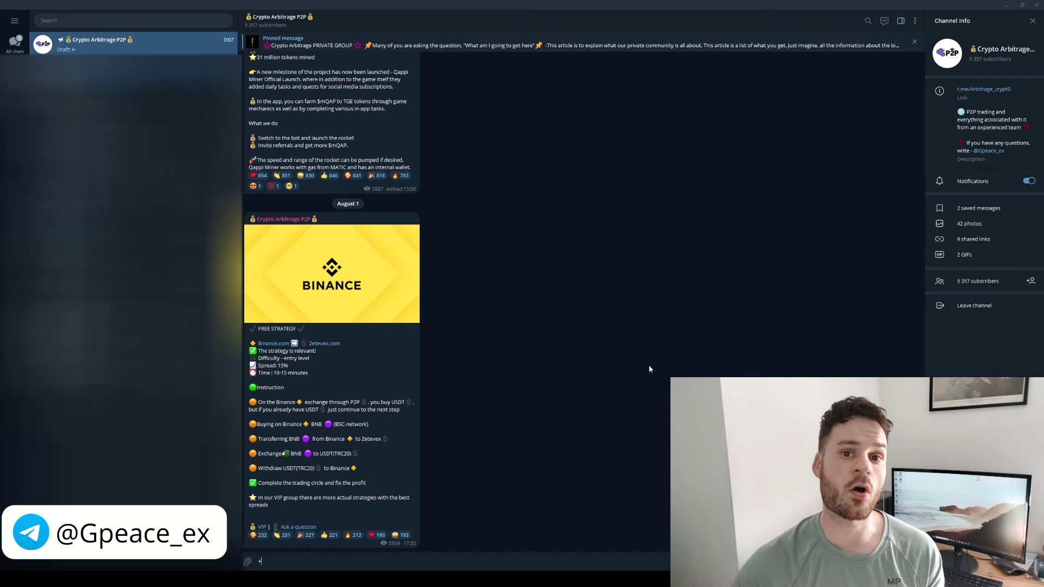
Open Spot trading and switch the trading pair to BNB/USDT.
{"action": "scroll", "coordinate": [649, 369], "scroll_direction": "up", "scroll_amount": 1}
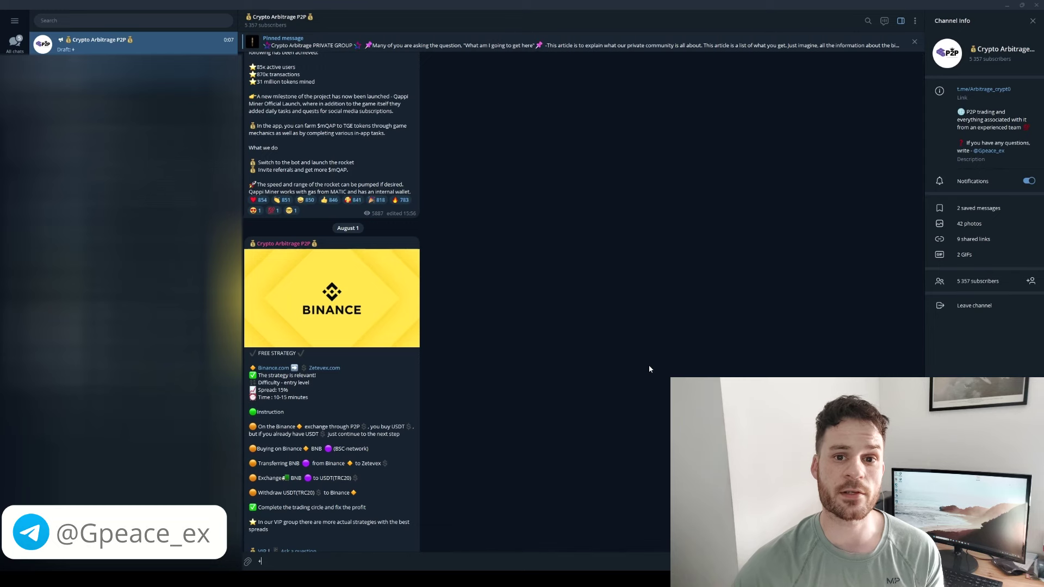
{"action": "scroll", "coordinate": [649, 369], "scroll_direction": "up", "scroll_amount": 3}
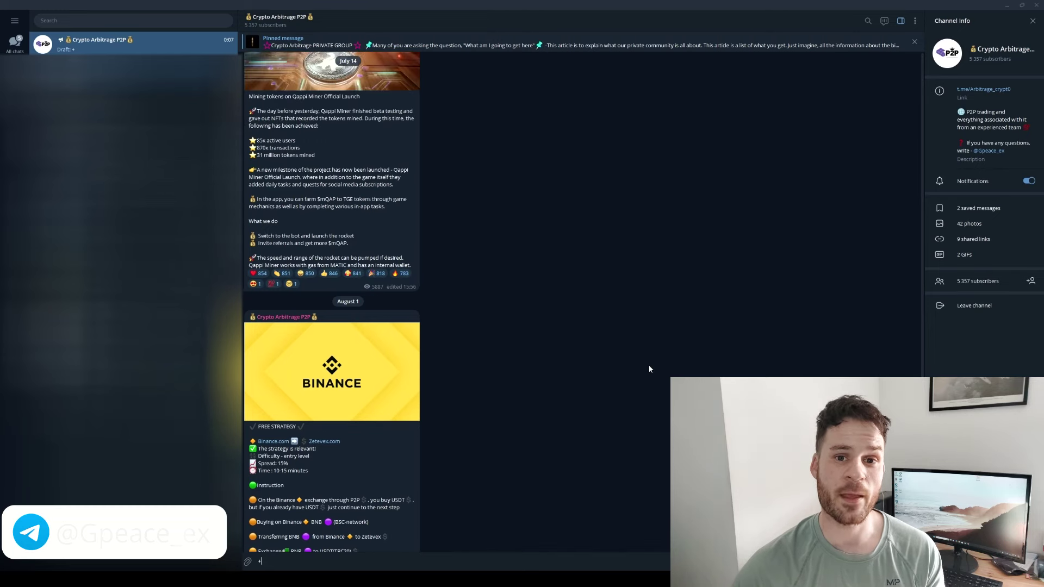
{"action": "scroll", "coordinate": [649, 369], "scroll_direction": "up", "scroll_amount": 1}
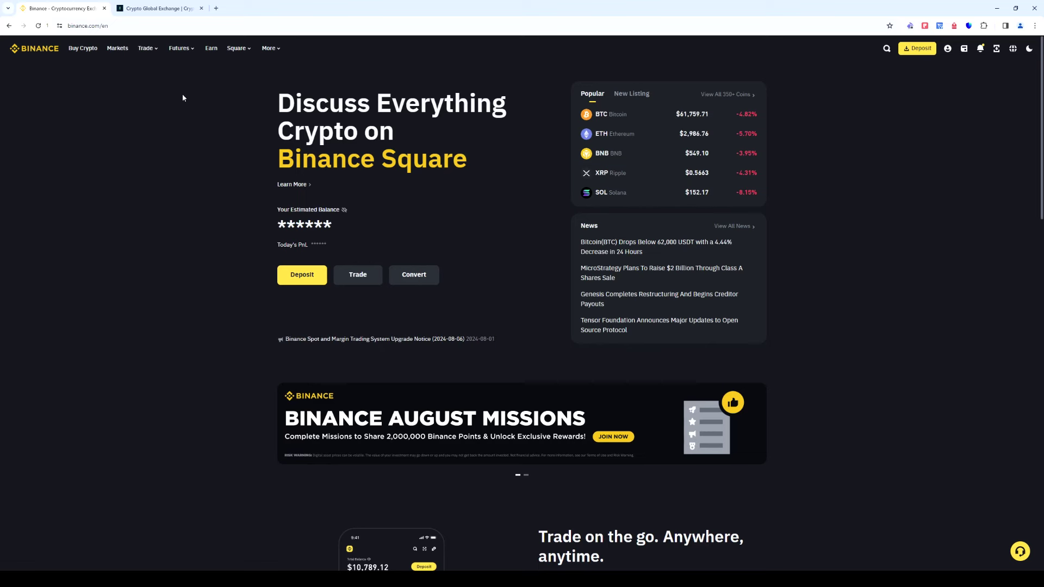
{"action": "mouse_move", "coordinate": [148, 50]}
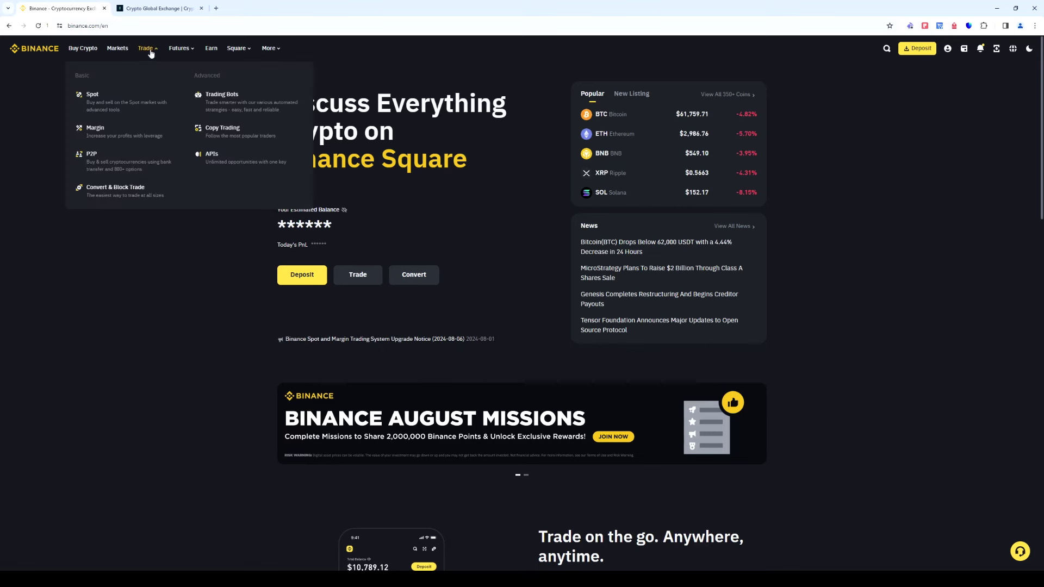
{"action": "left_click", "coordinate": [106, 102]}
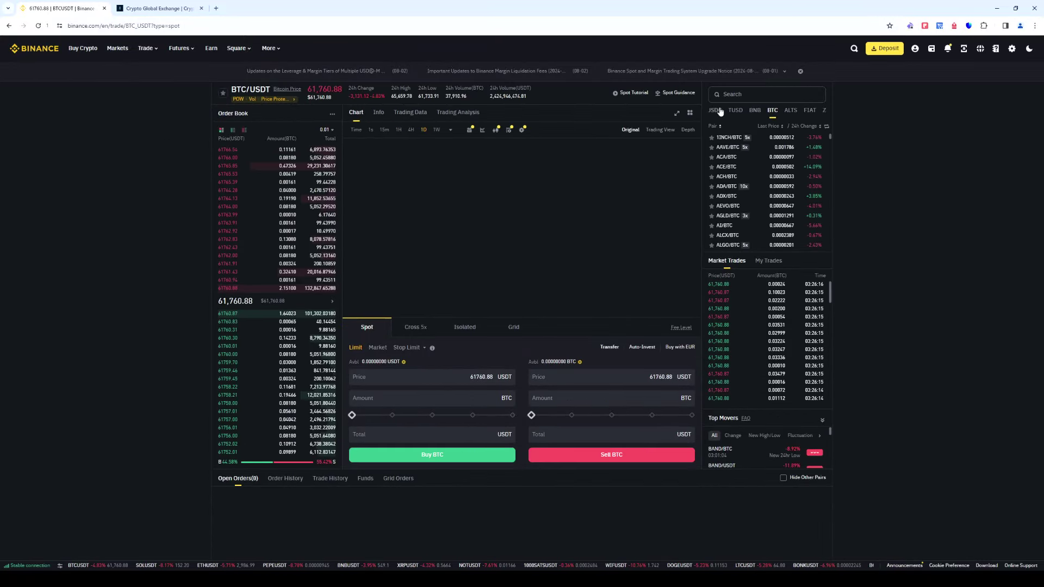
{"action": "left_click", "coordinate": [733, 94]}
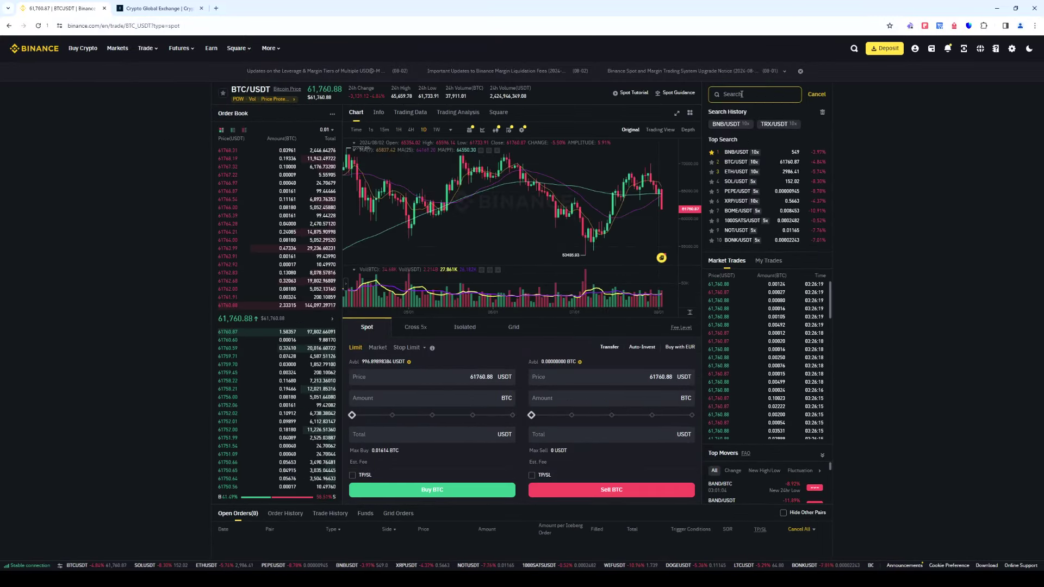
{"action": "type", "text": "bnb"}
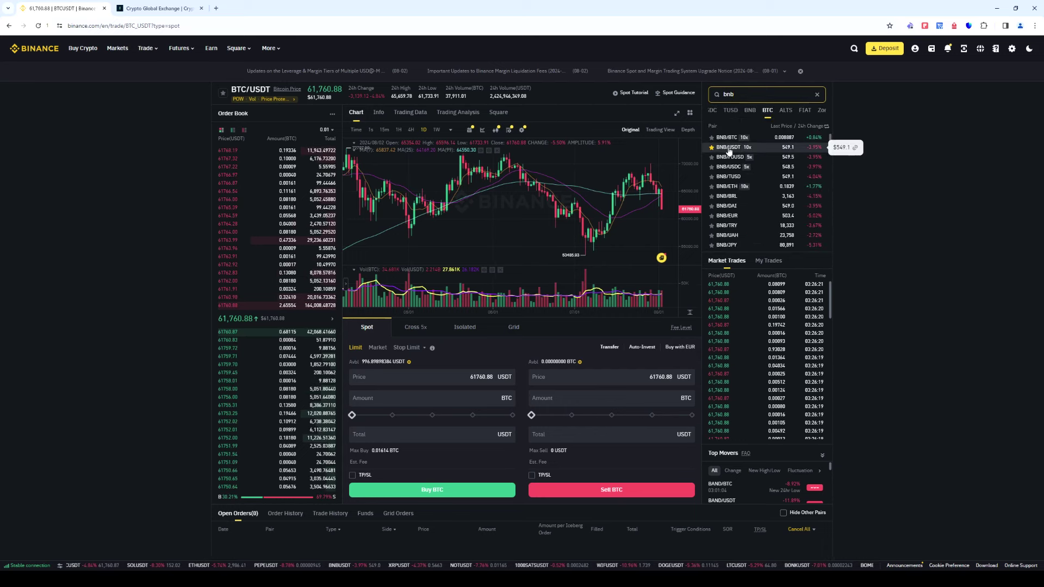
{"action": "left_click", "coordinate": [728, 148]}
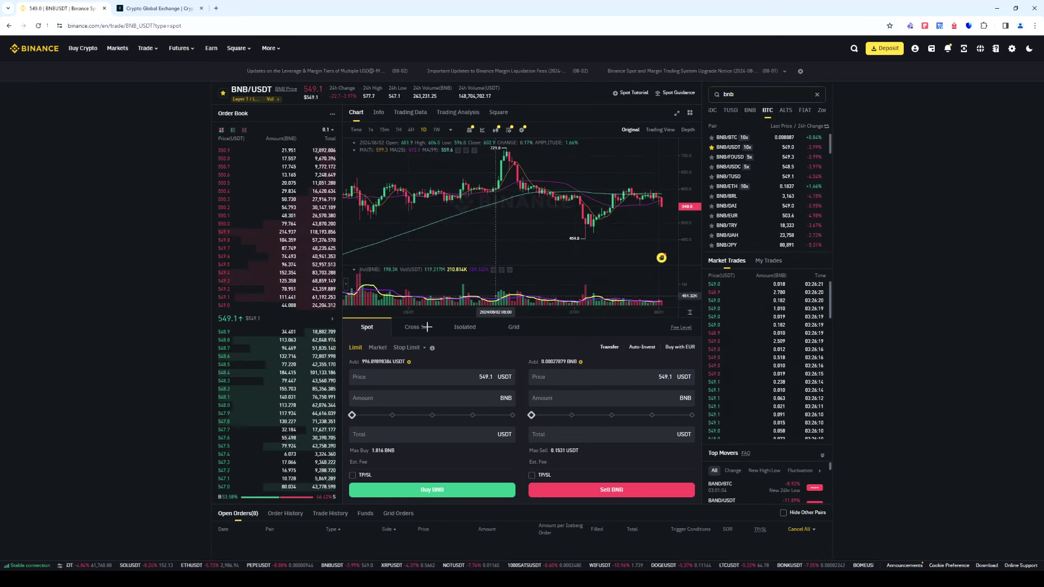
Market-buy BNB with 100% of the USDT balance and dismiss the order notifications.
{"action": "left_click", "coordinate": [372, 348]}
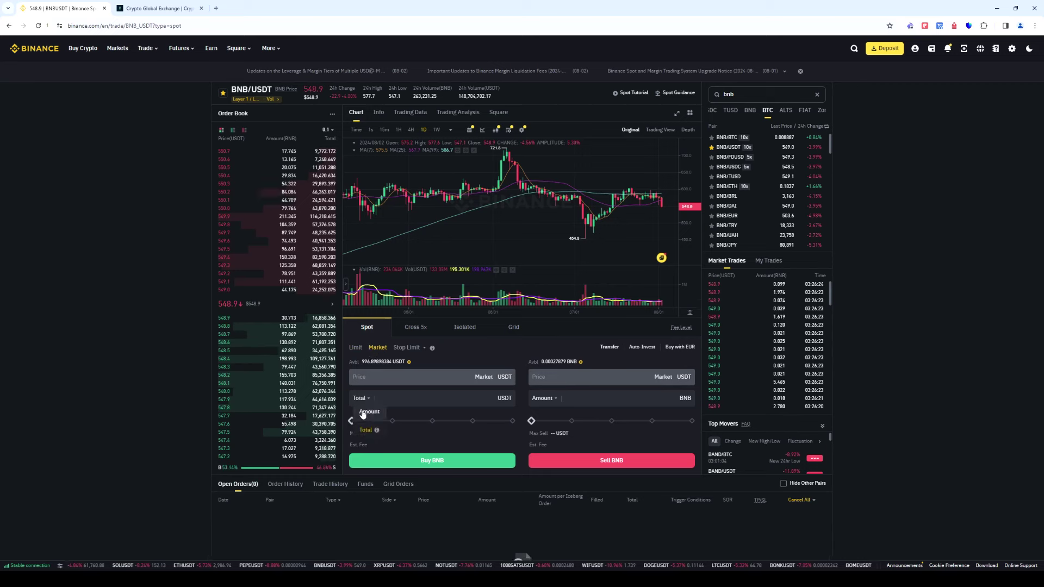
{"action": "left_click_drag", "start_coordinate": [352, 421], "coordinate": [444, 421]}
{"action": "left_click", "coordinate": [513, 421]}
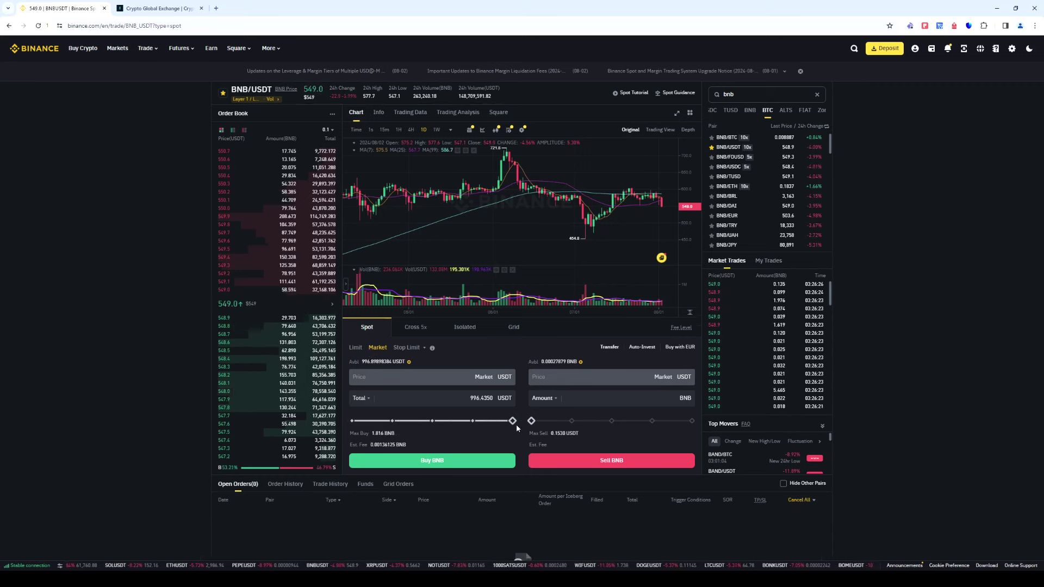
{"action": "left_click", "coordinate": [480, 461]}
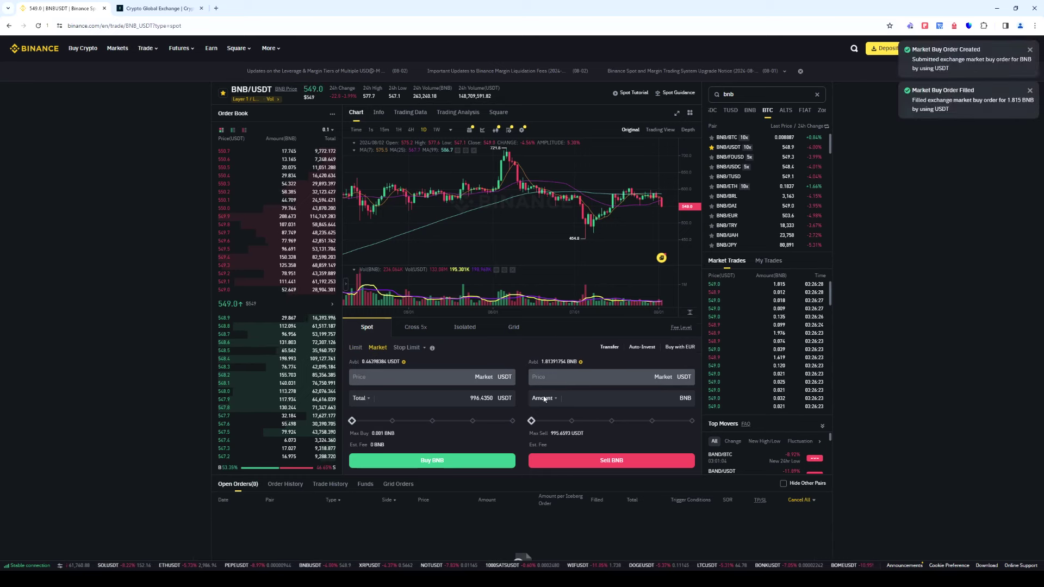
{"action": "left_click", "coordinate": [1030, 90]}
{"action": "left_click", "coordinate": [1030, 49]}
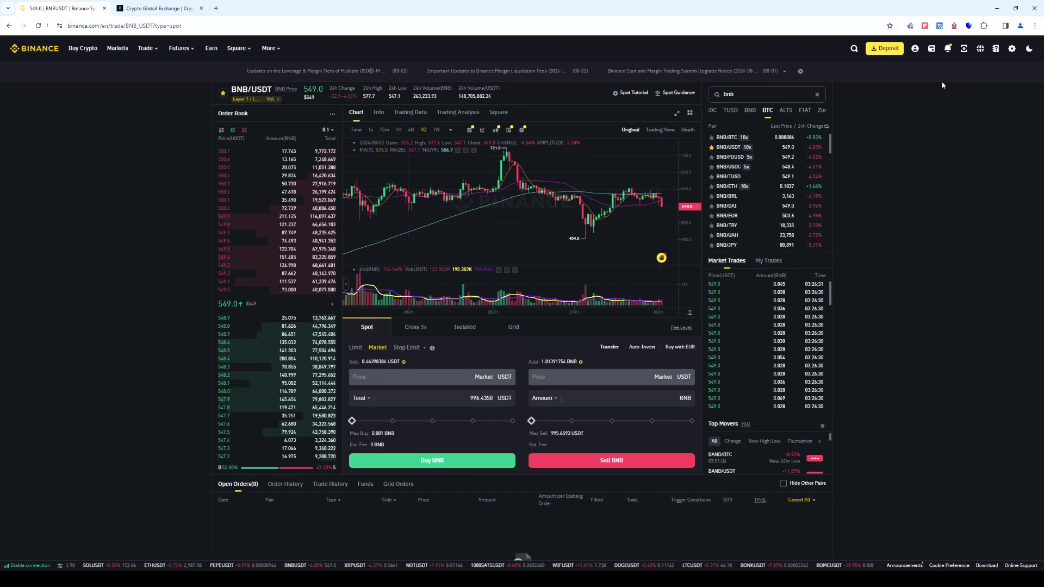
{"action": "mouse_move", "coordinate": [931, 50]}
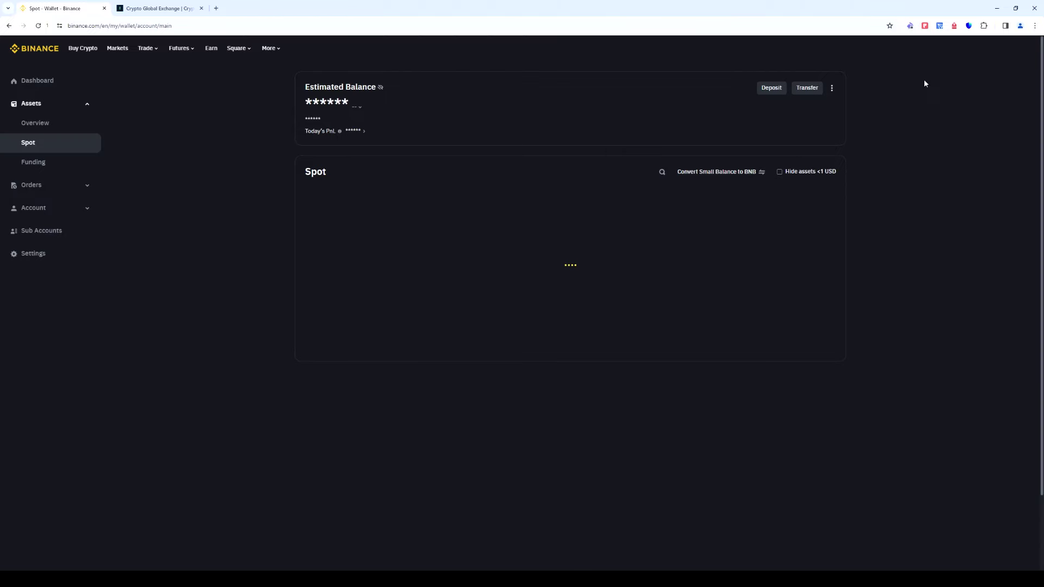
Reveal the Spot wallet balances showing 1.81391754 BNB, then move to the Zetevex tab.
{"action": "left_click", "coordinate": [381, 87]}
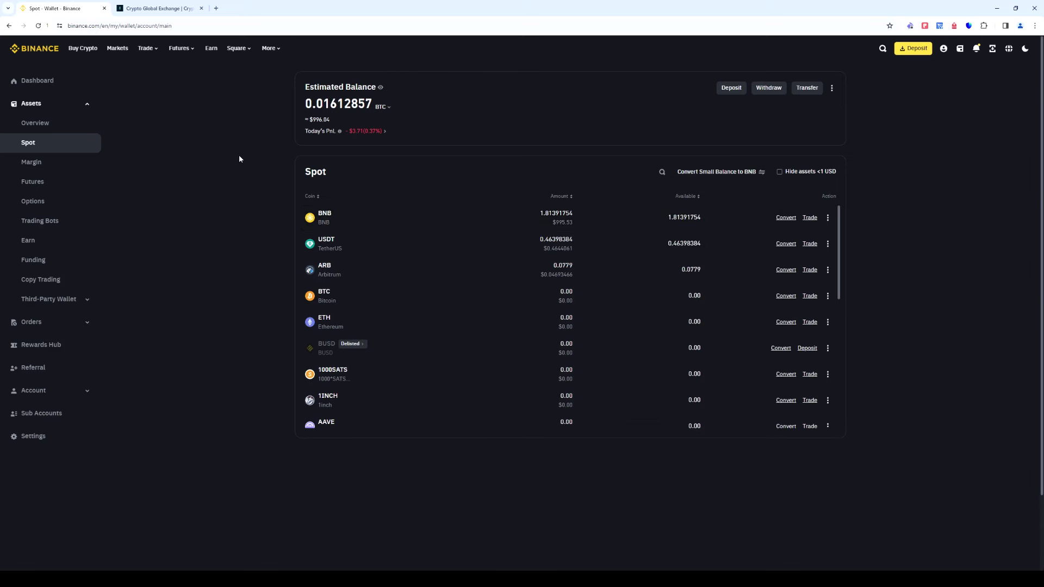
{"action": "left_click", "coordinate": [156, 10]}
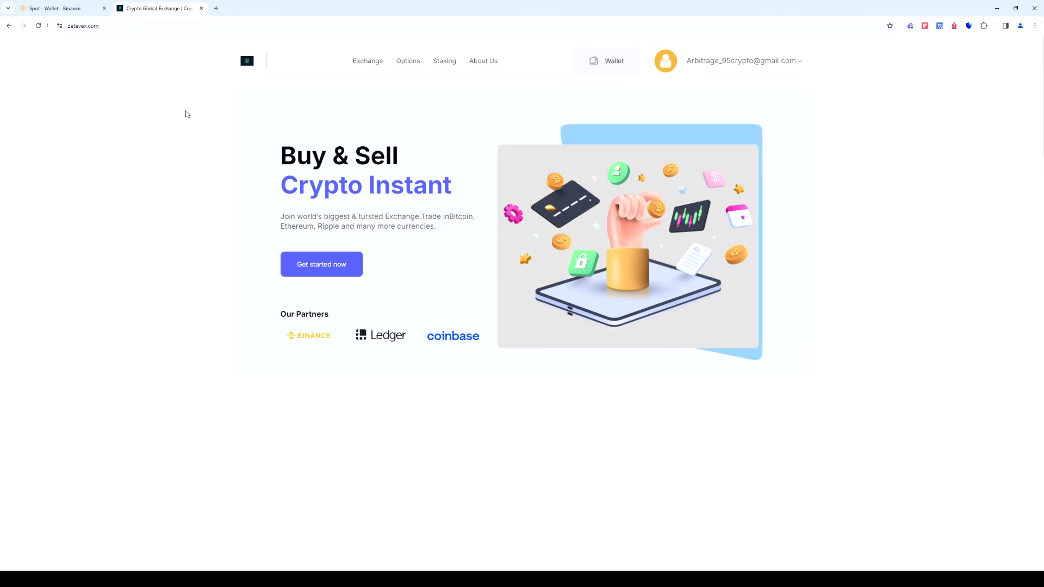
Check the coin prices on Zetevex's Exchange page, then go to the Wallet.
{"action": "left_click", "coordinate": [374, 65]}
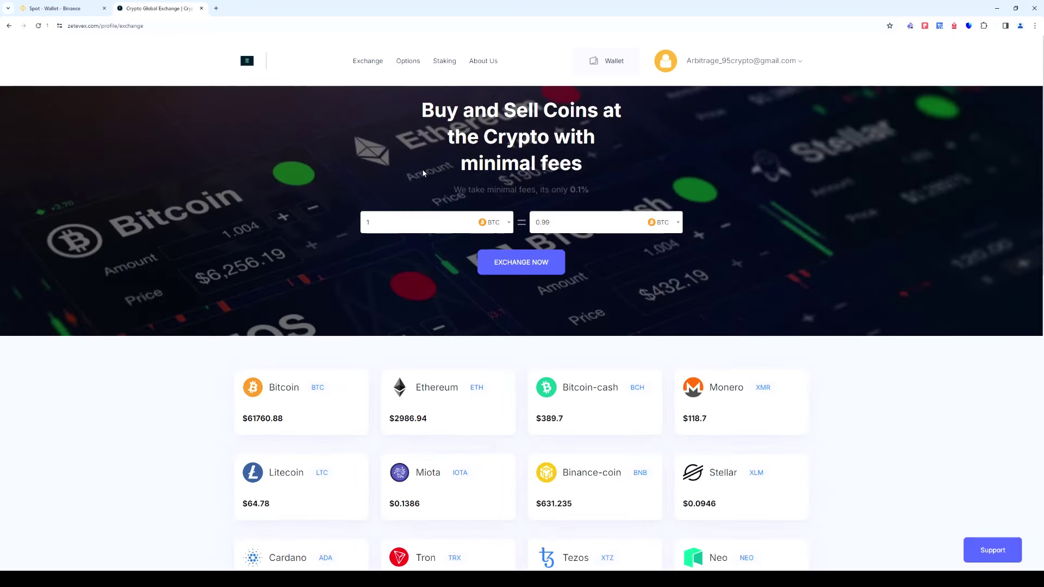
{"action": "scroll", "coordinate": [528, 387], "scroll_direction": "down", "scroll_amount": 2}
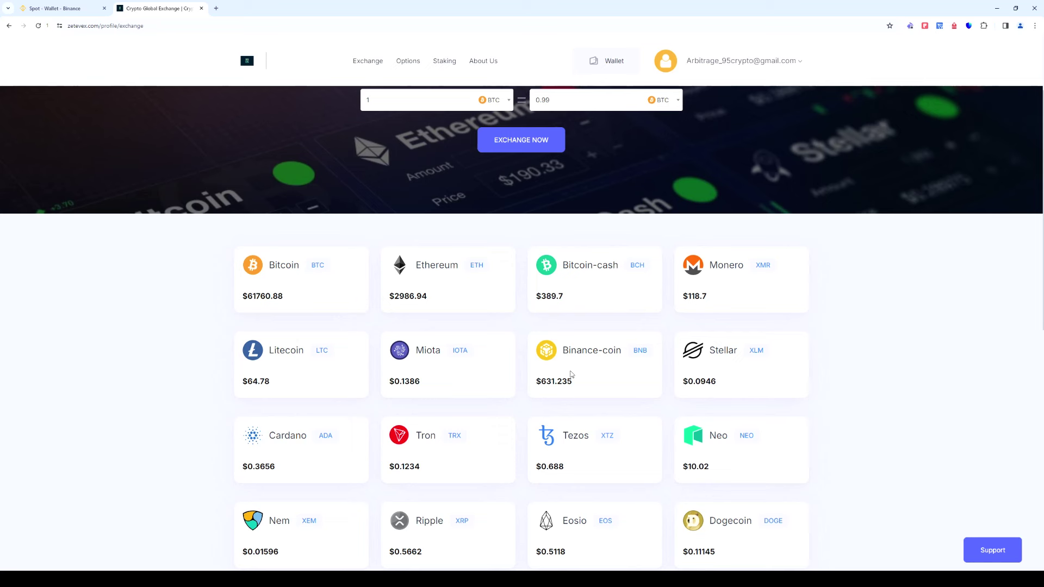
{"action": "left_click", "coordinate": [607, 61]}
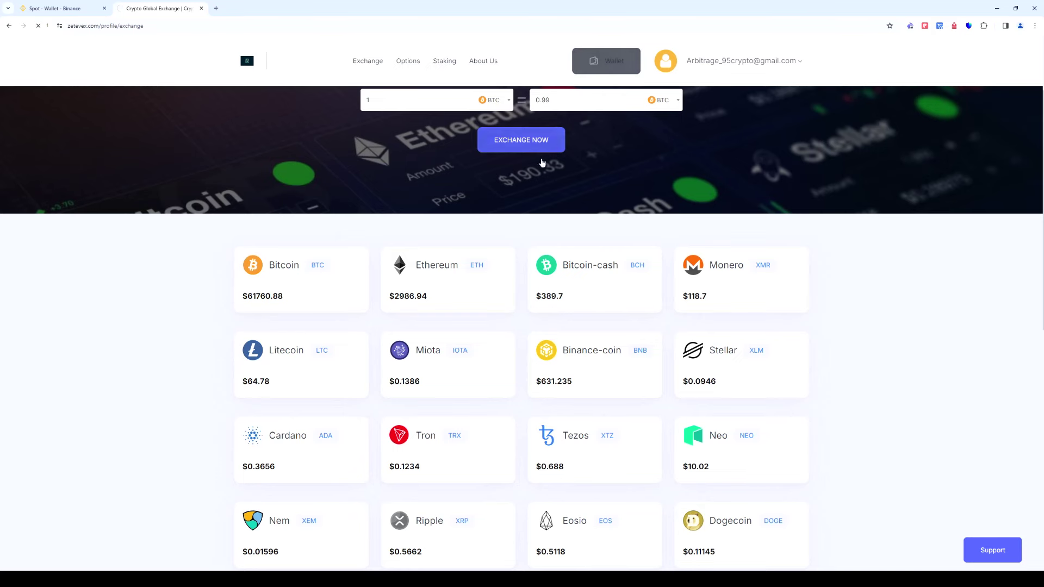
Start a Zetevex BNB deposit for 1.813 BNB and request its address.
{"action": "scroll", "coordinate": [465, 291], "scroll_direction": "down", "scroll_amount": 2}
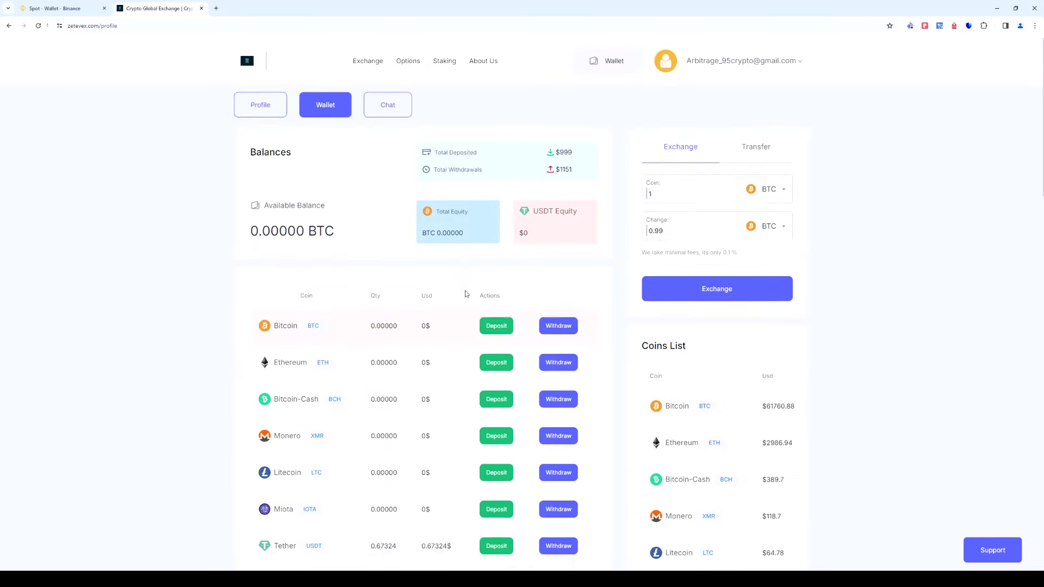
{"action": "left_click", "coordinate": [494, 441]}
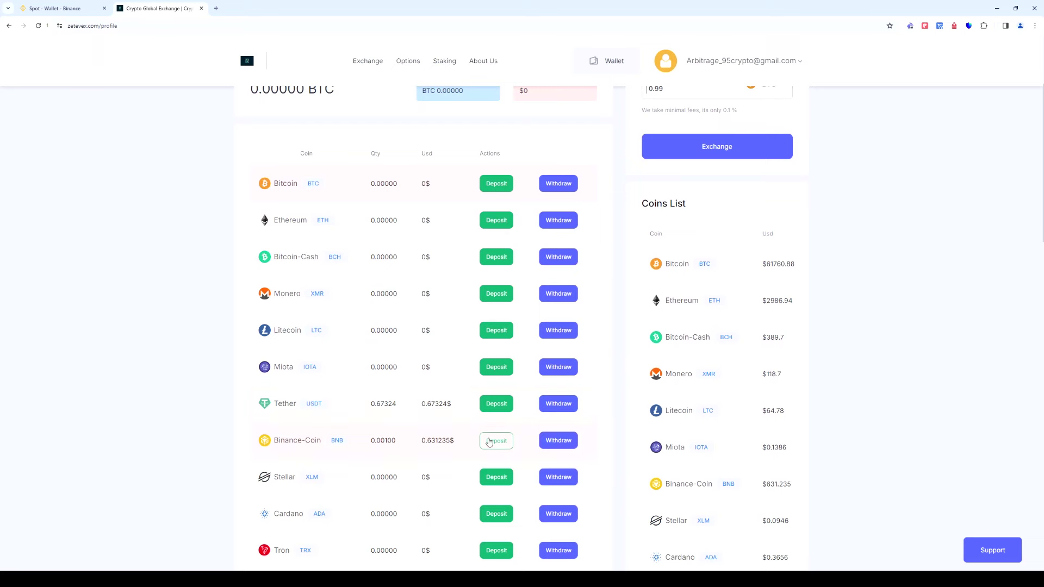
{"action": "left_click", "coordinate": [482, 148]}
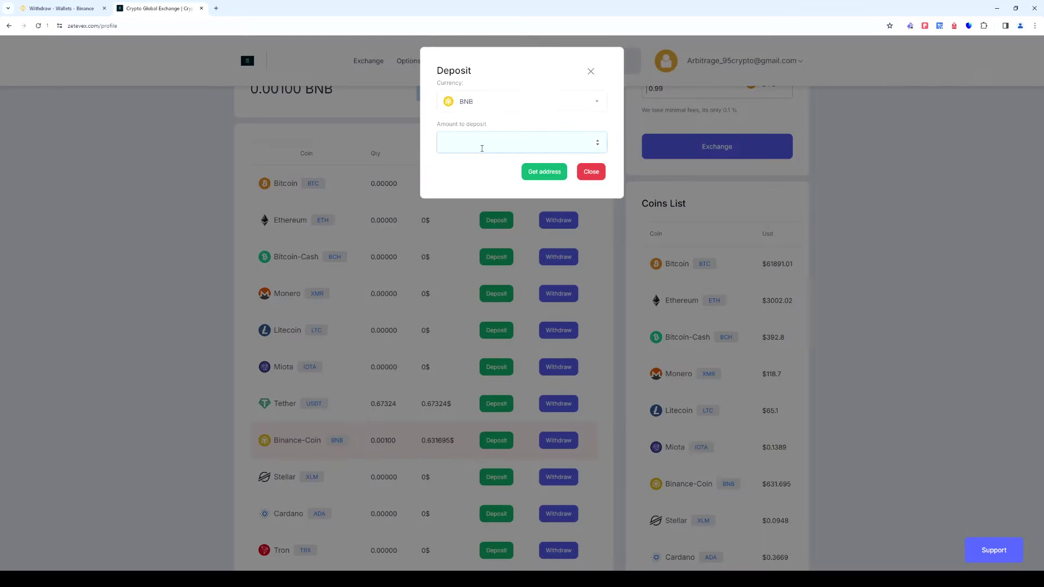
{"action": "type", "text": "1.813"}
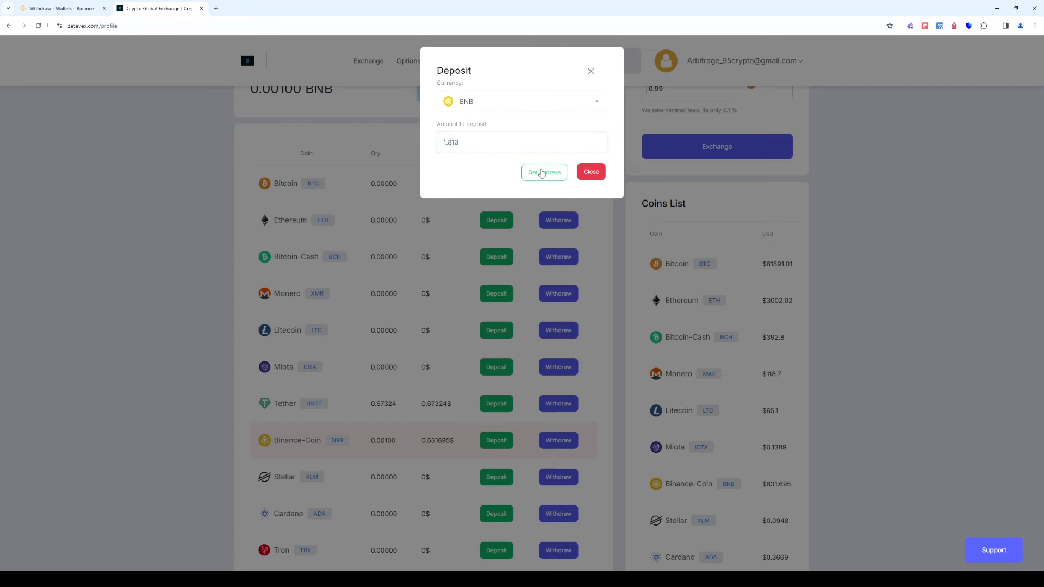
{"action": "left_click", "coordinate": [536, 173]}
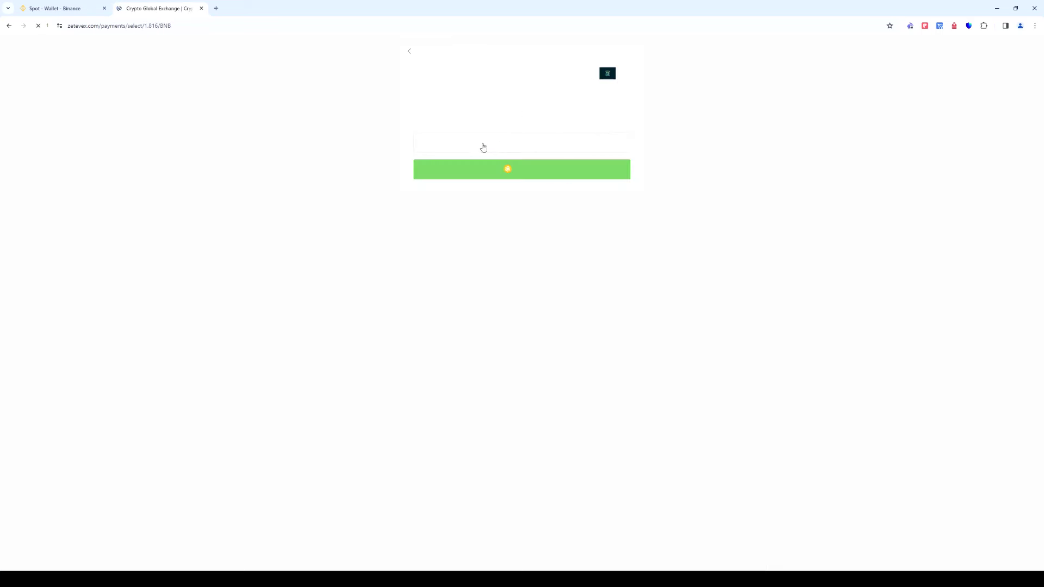
Choose BEP20 (Binance Smart Chain), create the invoice and copy its deposit address.
{"action": "left_click", "coordinate": [478, 153]}
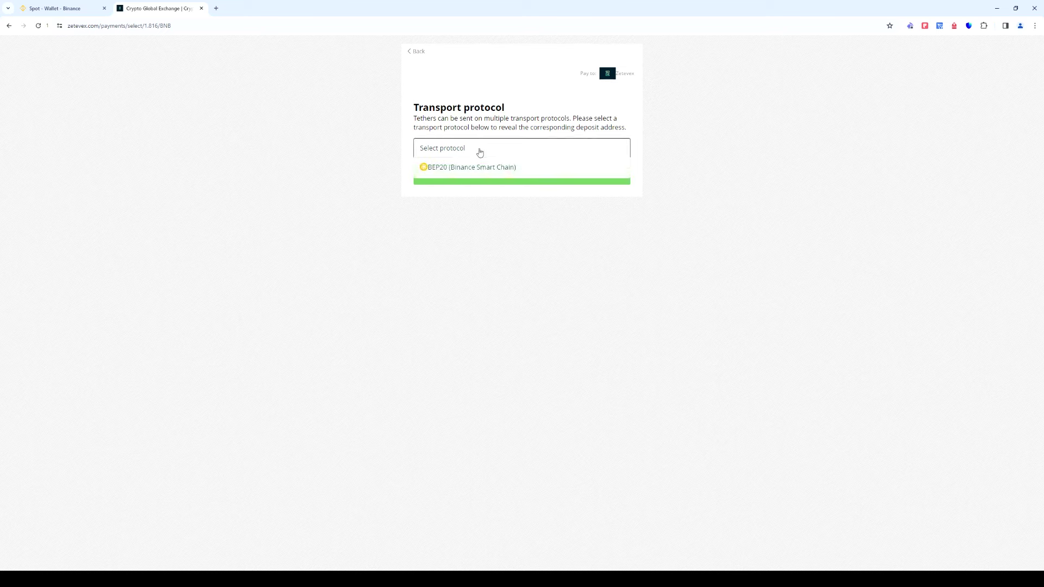
{"action": "left_click", "coordinate": [450, 168]}
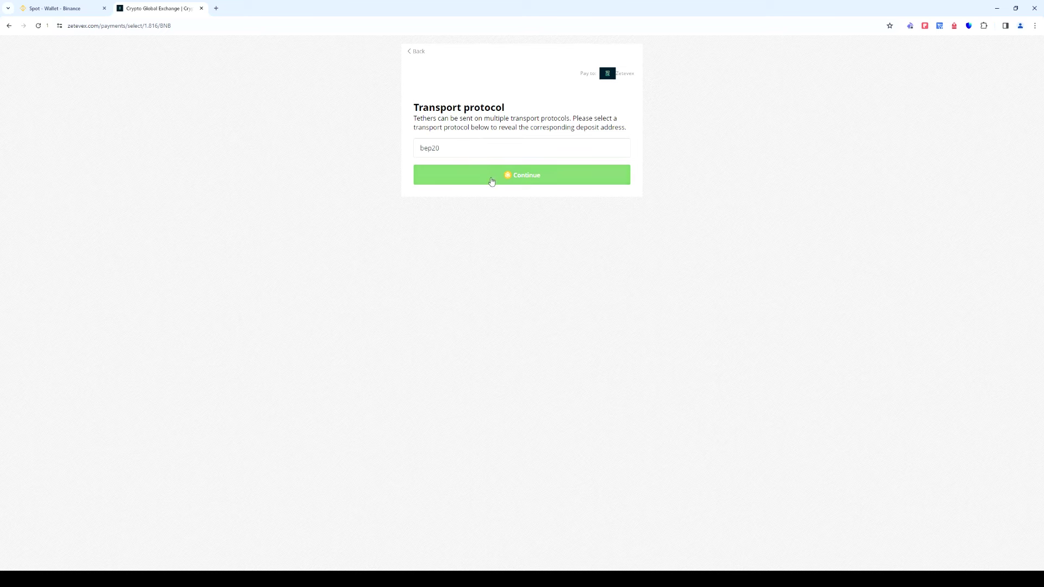
{"action": "left_click", "coordinate": [492, 181]}
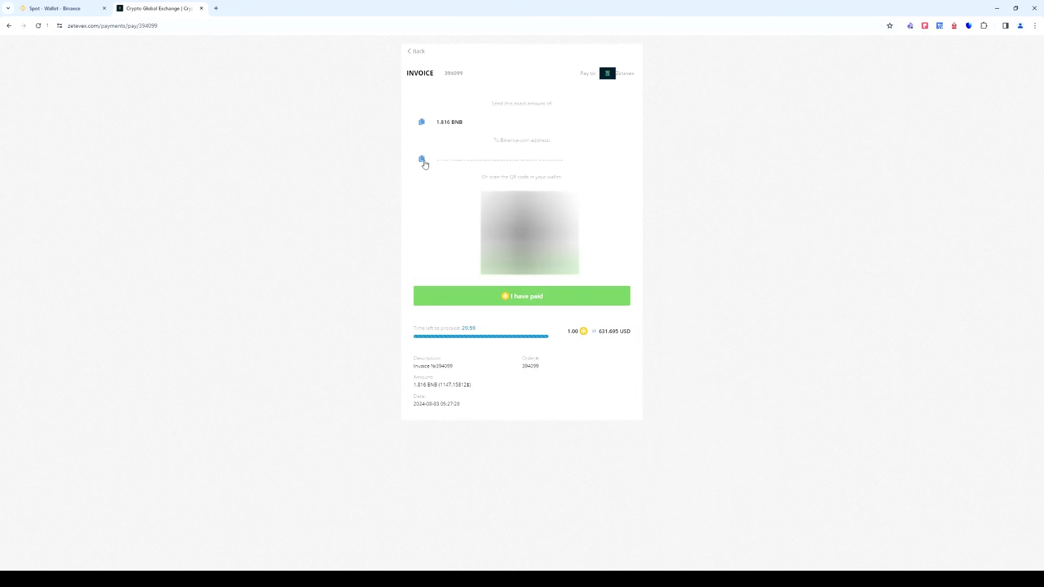
{"action": "left_click", "coordinate": [422, 159]}
{"action": "left_click", "coordinate": [76, 14]}
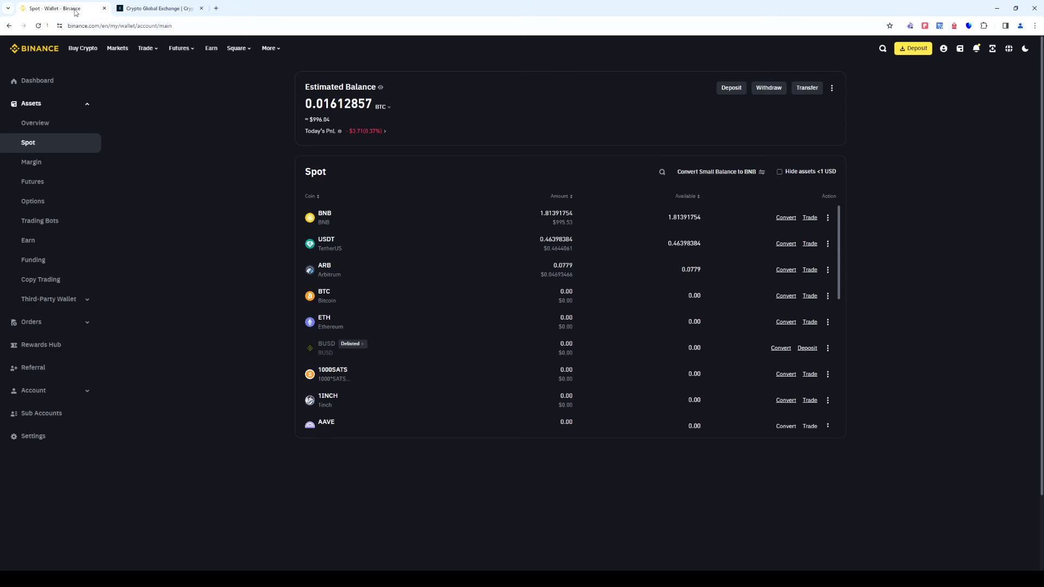
Withdraw the full BNB balance to the copied Zetevex address over the BSC network.
{"action": "left_click", "coordinate": [828, 218]}
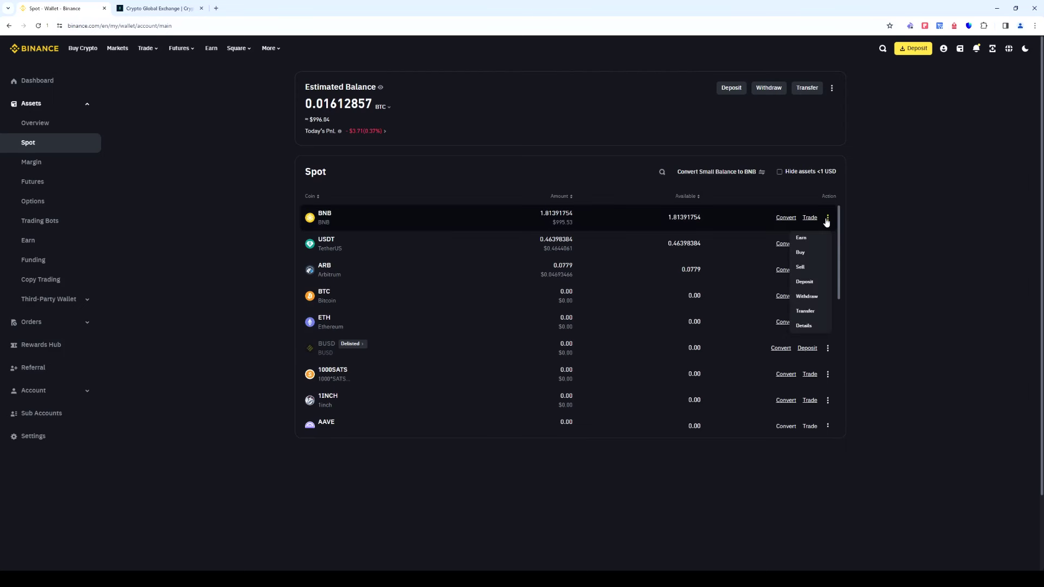
{"action": "left_click", "coordinate": [807, 296]}
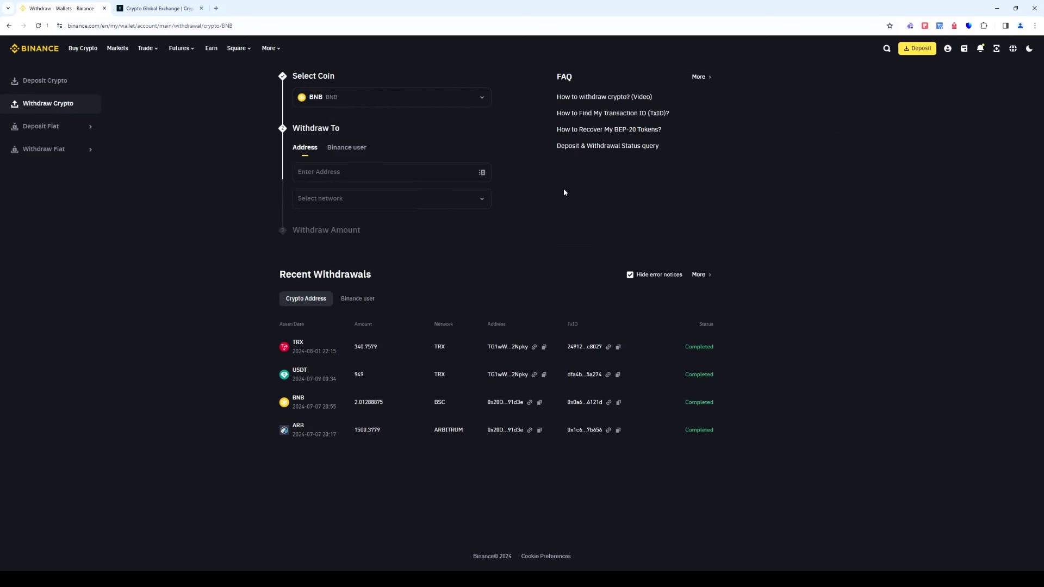
{"action": "left_click", "coordinate": [372, 174]}
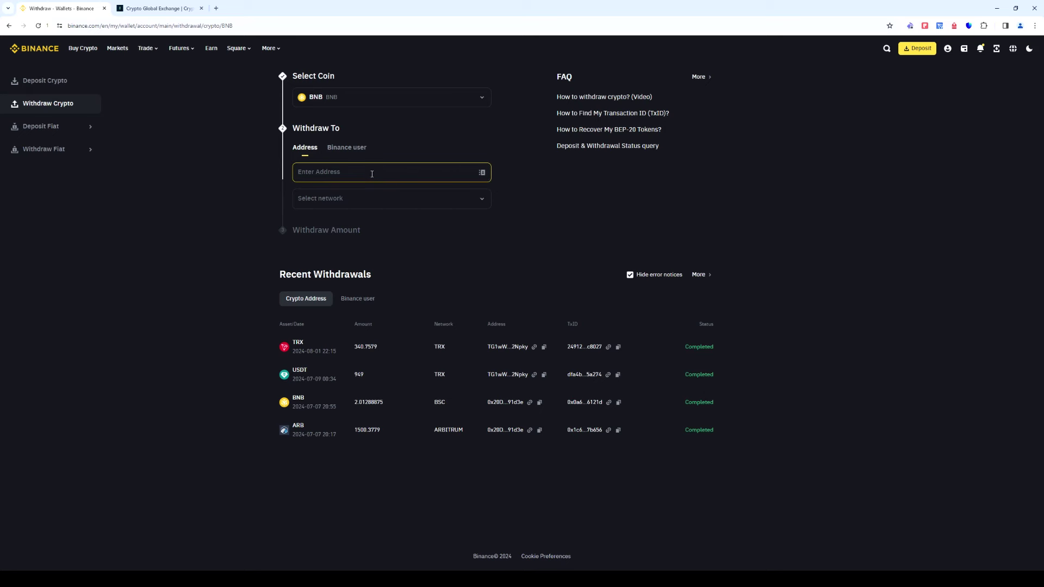
{"action": "key", "text": "ctrl+v"}
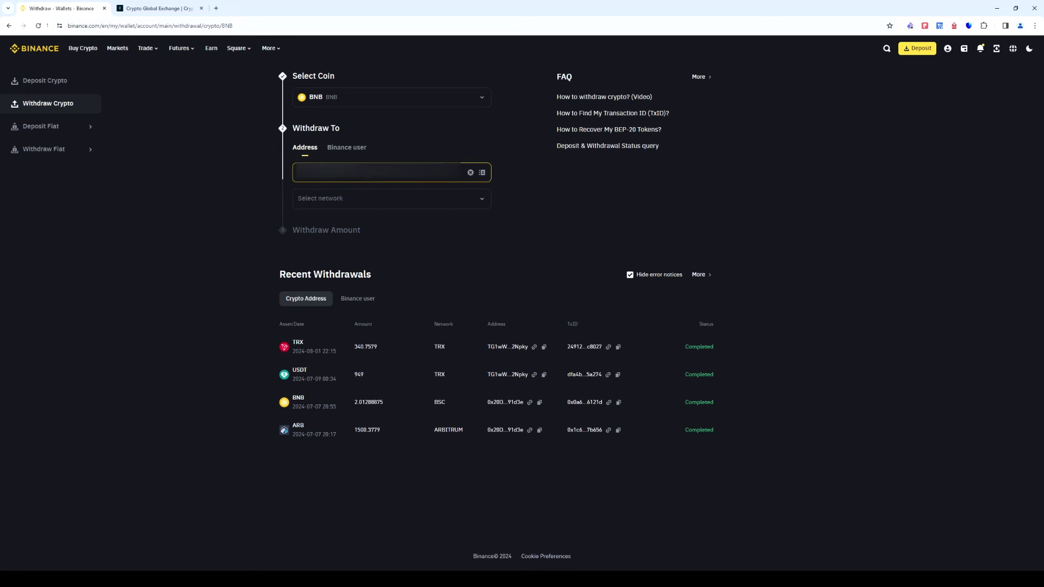
{"action": "left_click", "coordinate": [457, 201]}
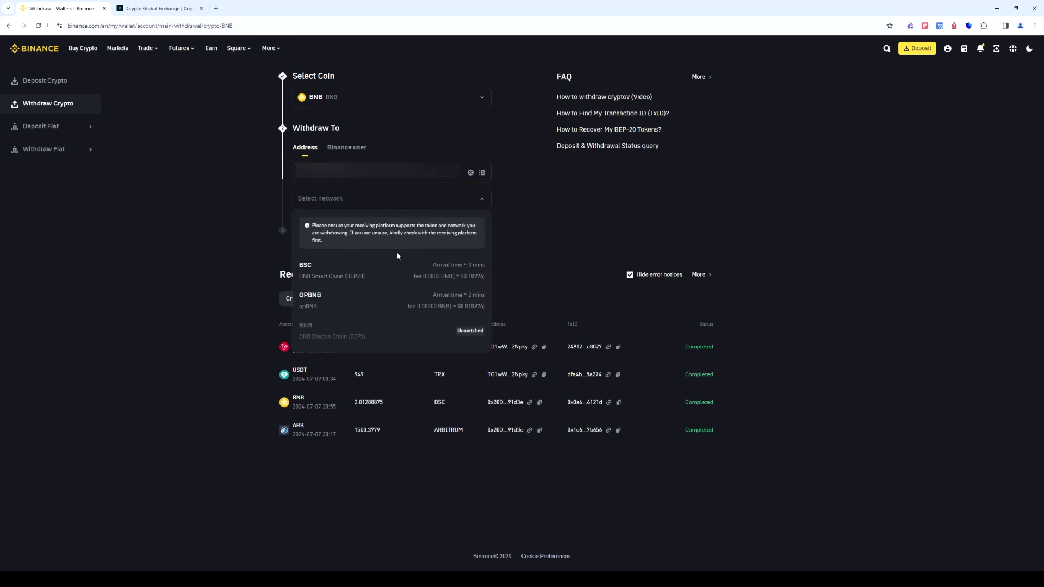
{"action": "left_click", "coordinate": [396, 269]}
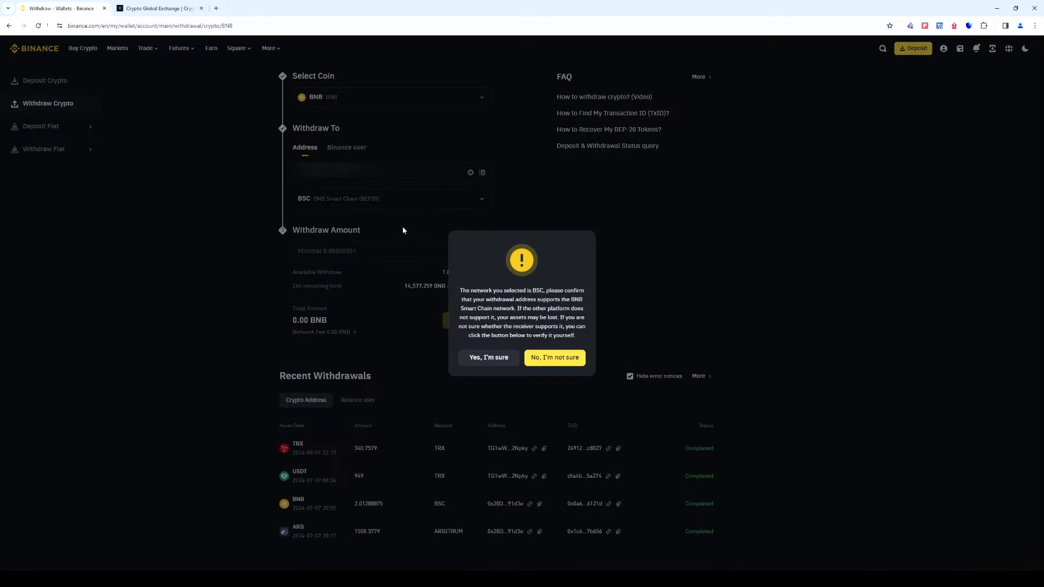
{"action": "left_click", "coordinate": [499, 357]}
{"action": "left_click", "coordinate": [480, 252]}
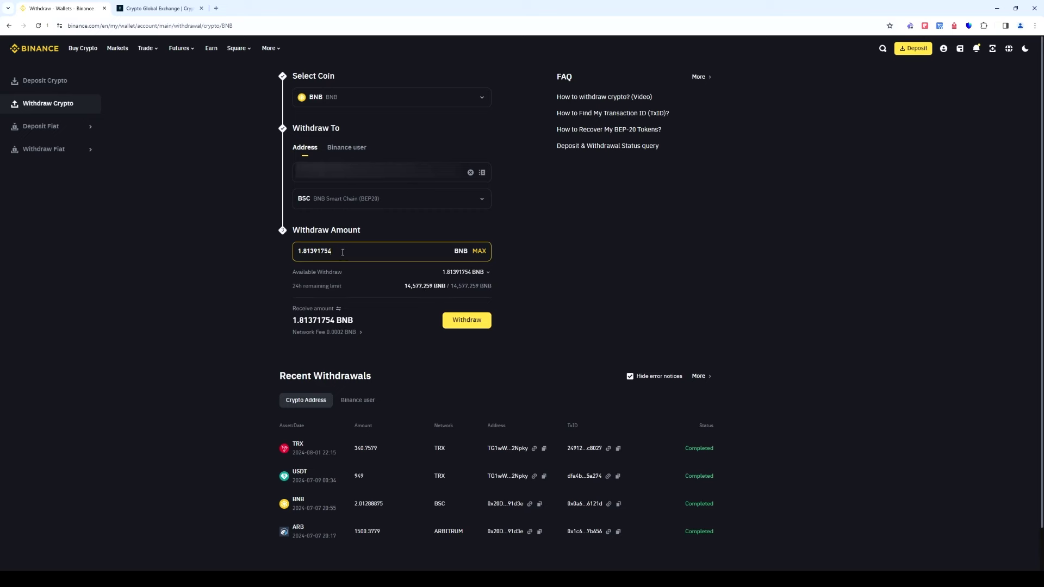
{"action": "left_click", "coordinate": [466, 325]}
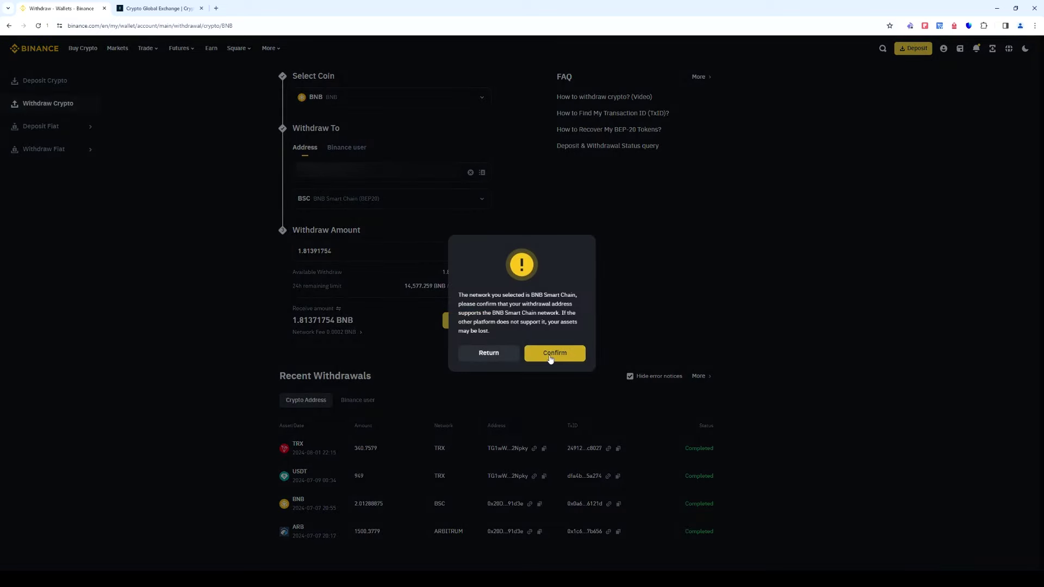
{"action": "left_click", "coordinate": [551, 357]}
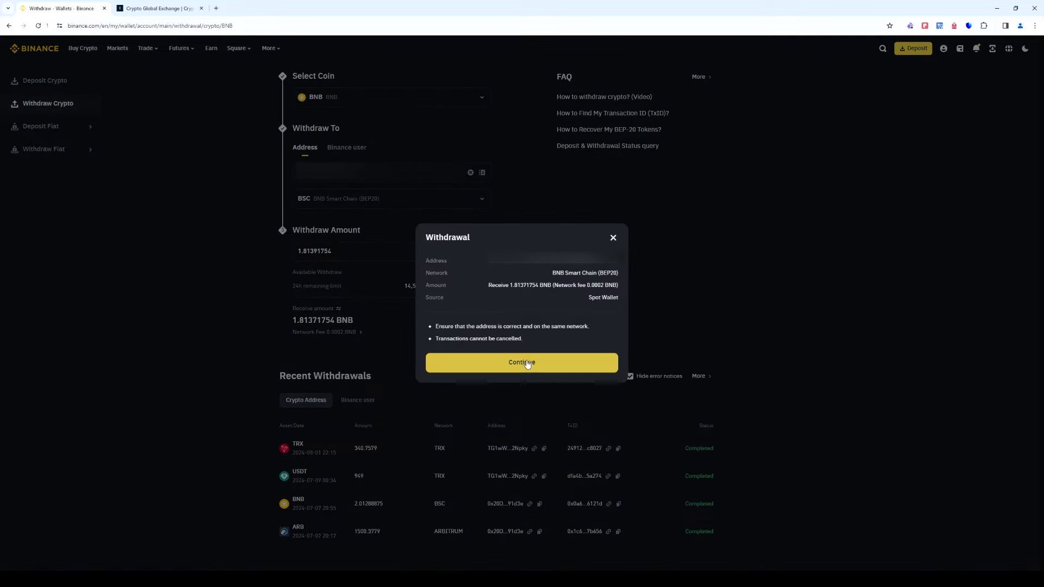
{"action": "left_click", "coordinate": [527, 362]}
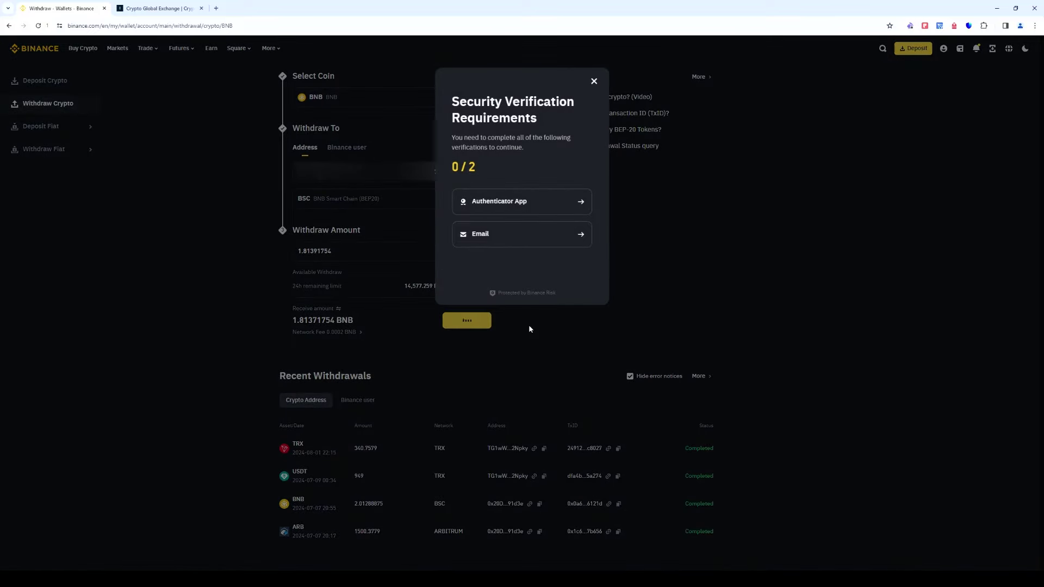
Complete email and authenticator verification and dismiss the awaiting-approval notice.
{"action": "left_click", "coordinate": [523, 234]}
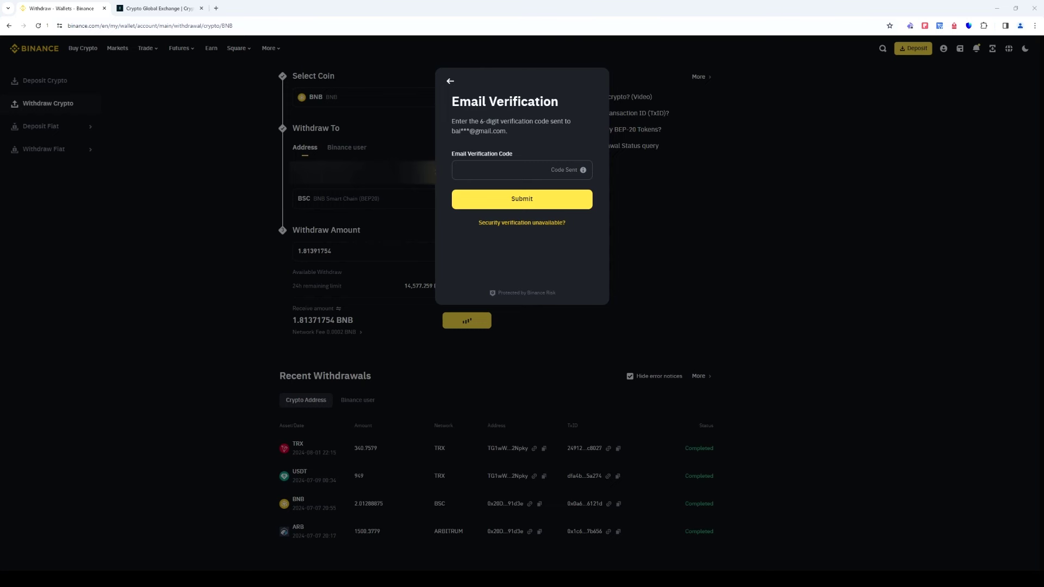
{"action": "key", "text": "ctrl+v"}
{"action": "left_click", "coordinate": [498, 200]}
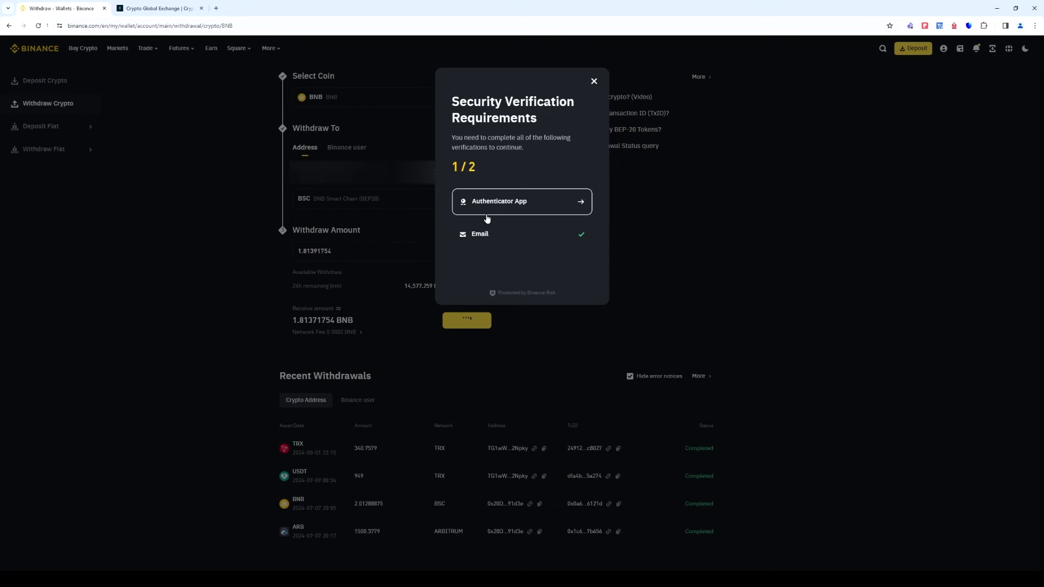
{"action": "left_click", "coordinate": [494, 212]}
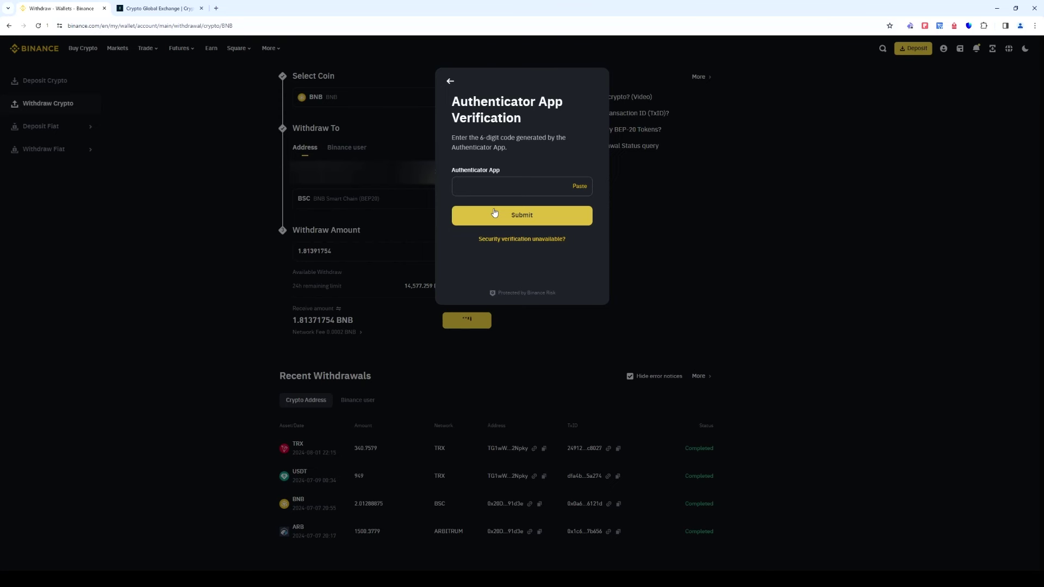
{"action": "left_click", "coordinate": [497, 195]}
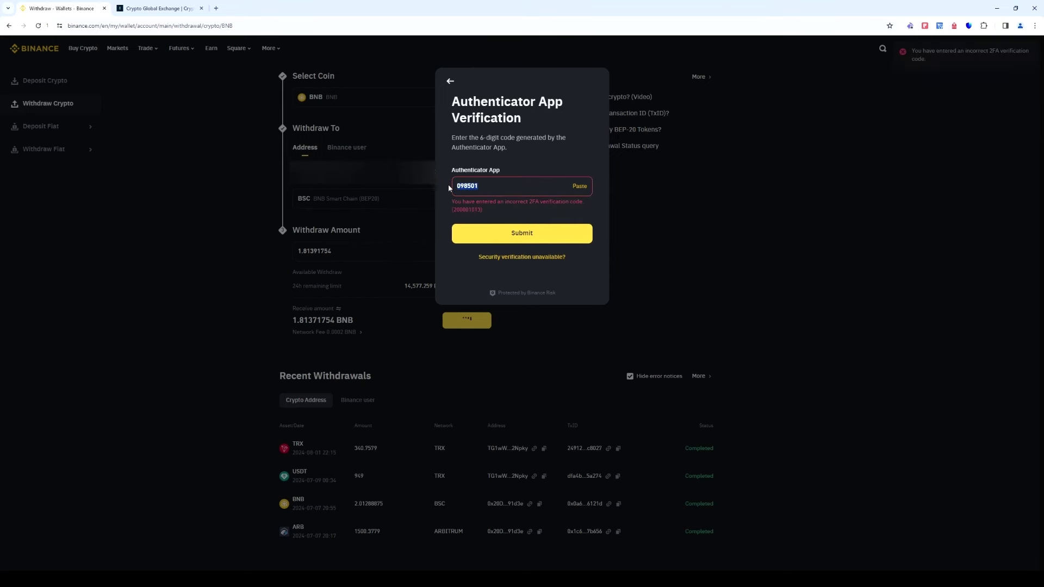
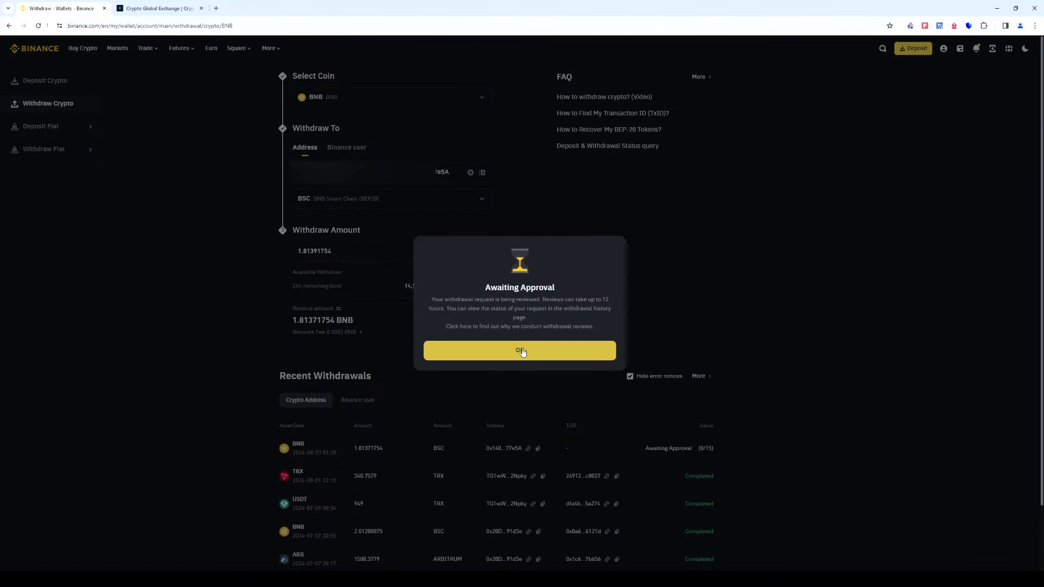
{"action": "left_click", "coordinate": [522, 352]}
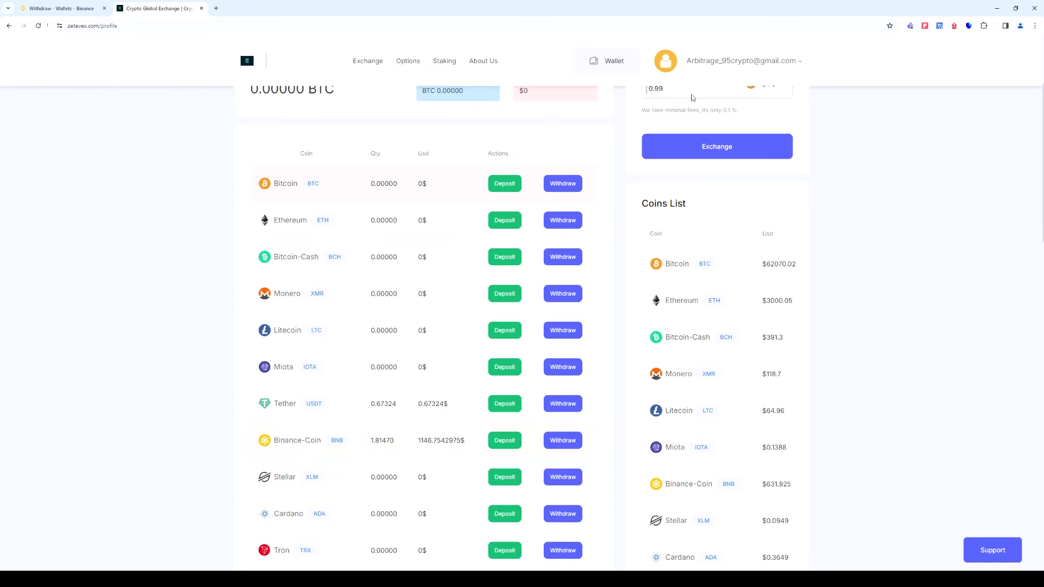
View Zetevex's deposit history showing the completed 1.8137 BNB deposit.
{"action": "mouse_move", "coordinate": [717, 64]}
{"action": "left_click", "coordinate": [745, 128]}
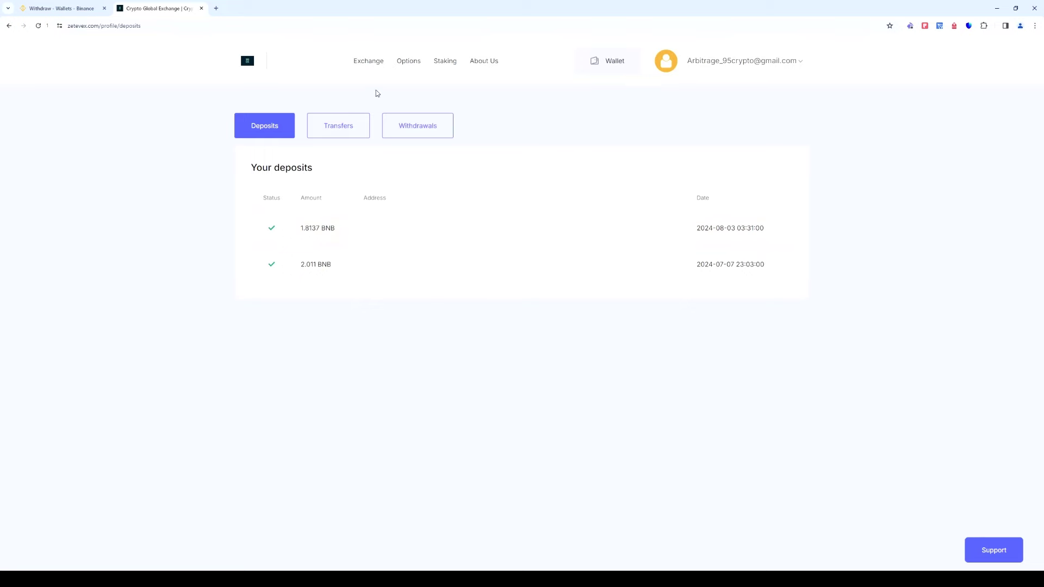
Exchange 1.8137 BNB for USDT on Zetevex's Exchange page, receiving about 1149.46 USDT.
{"action": "left_click", "coordinate": [374, 68]}
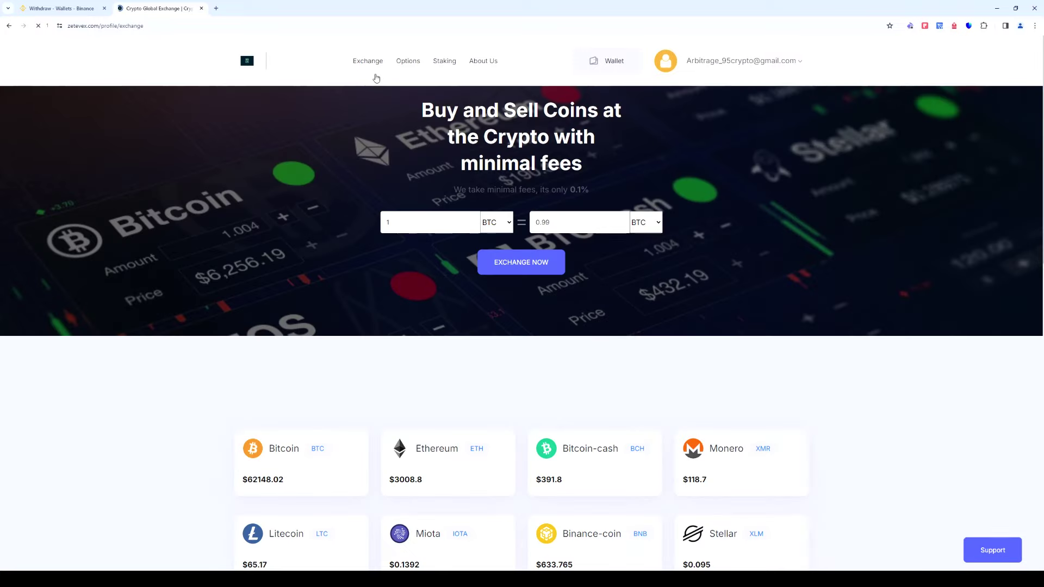
{"action": "left_click", "coordinate": [491, 224]}
{"action": "scroll", "coordinate": [493, 272], "scroll_direction": "down", "scroll_amount": 2}
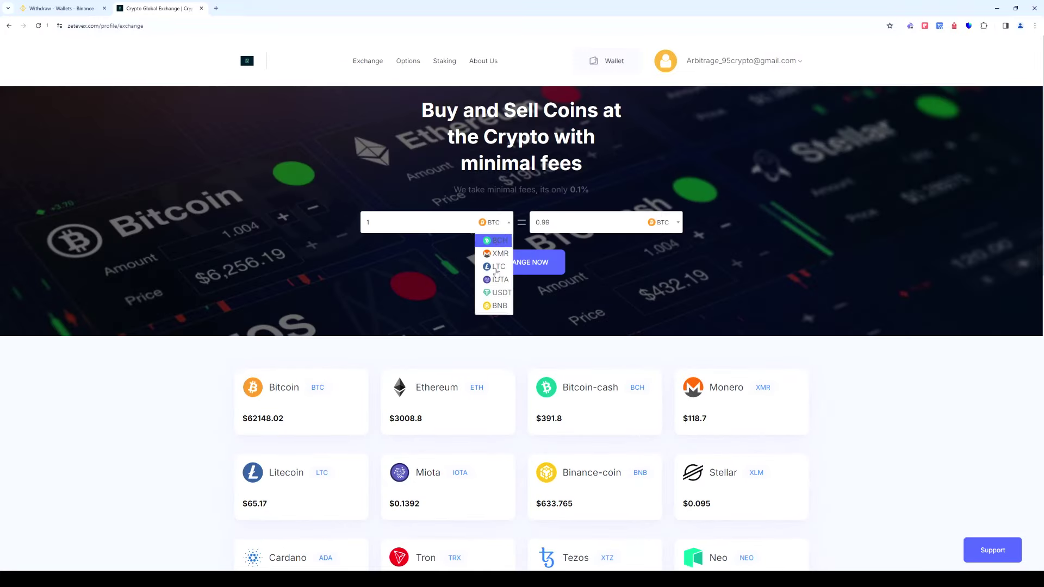
{"action": "left_click", "coordinate": [494, 262]}
{"action": "left_click", "coordinate": [664, 223]}
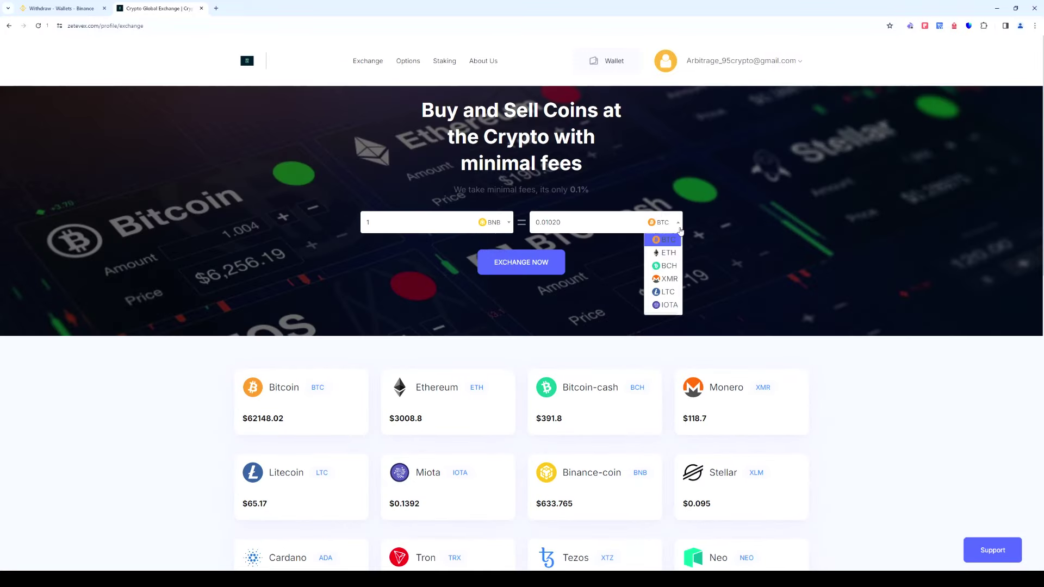
{"action": "scroll", "coordinate": [666, 277], "scroll_direction": "down", "scroll_amount": 2}
{"action": "left_click", "coordinate": [669, 278]}
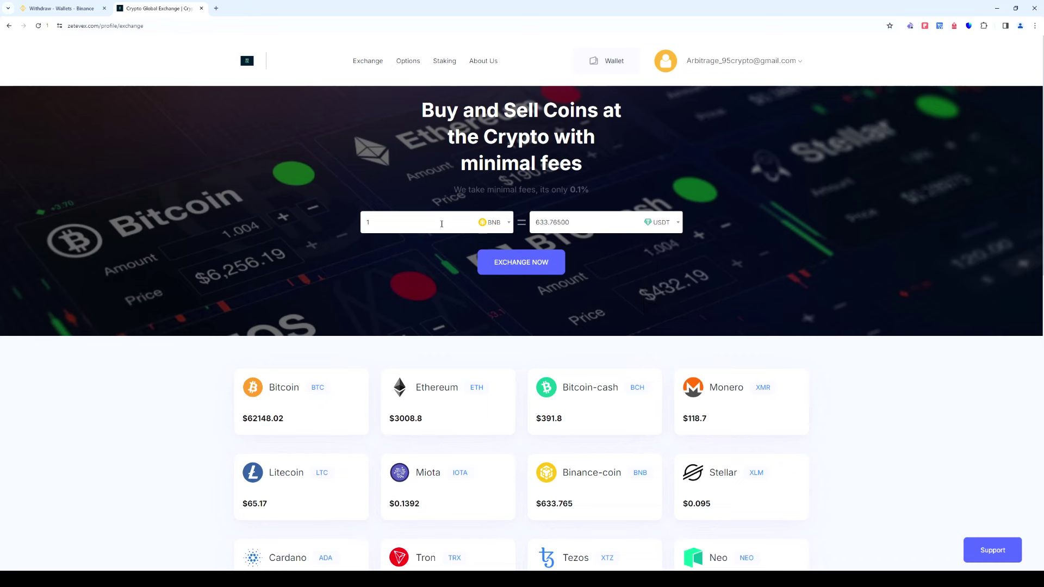
{"action": "left_click", "coordinate": [442, 224]}
{"action": "type", "text": ".8137"}
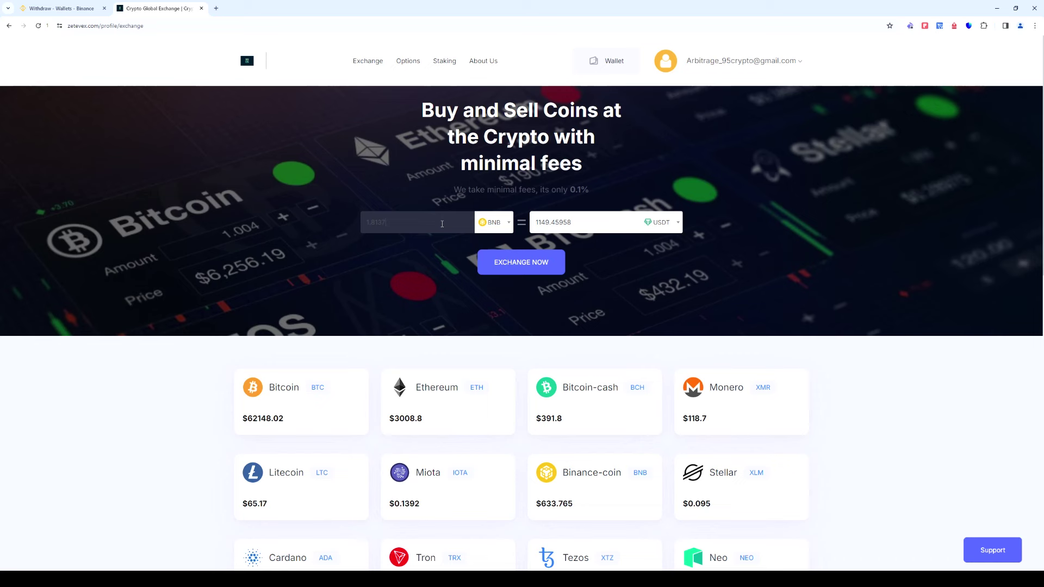
{"action": "left_click", "coordinate": [524, 263]}
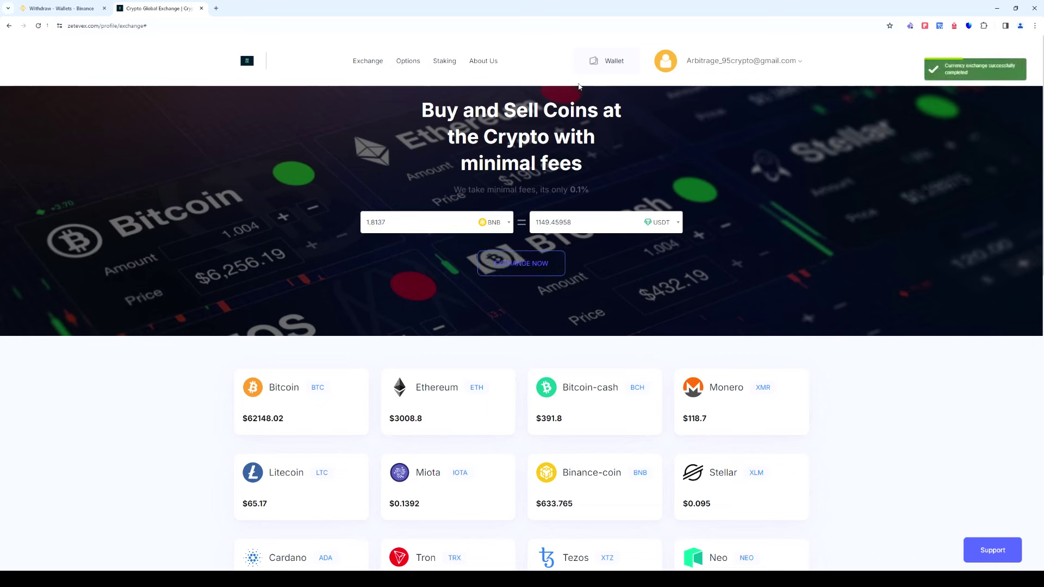
{"action": "left_click", "coordinate": [610, 61]}
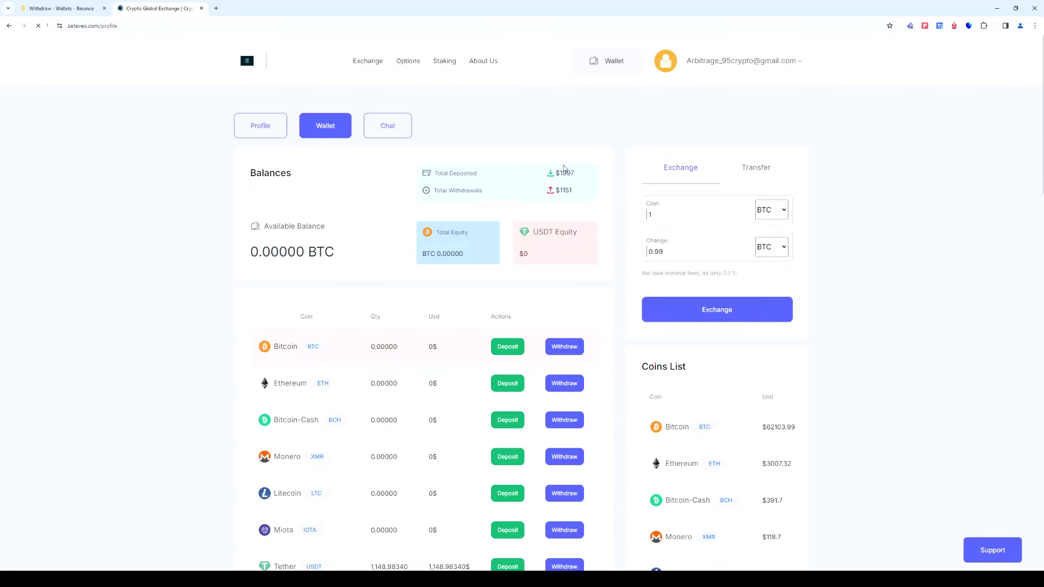
Start a TRC-20 Tether withdrawal from the Zetevex wallet for 1145 USDT.
{"action": "scroll", "coordinate": [464, 382], "scroll_direction": "down", "scroll_amount": 2}
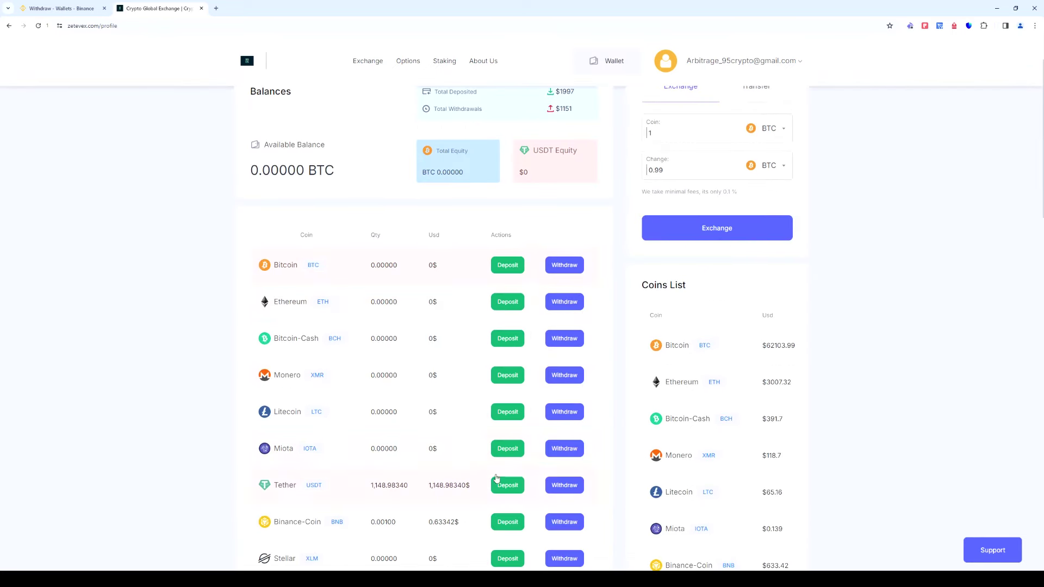
{"action": "left_click", "coordinate": [554, 487]}
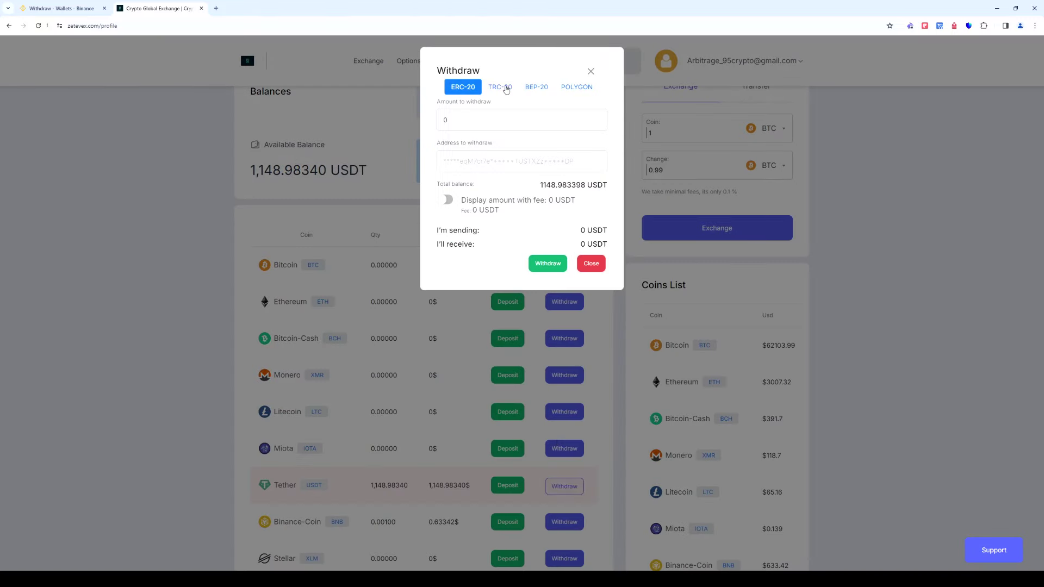
{"action": "left_click", "coordinate": [502, 87]}
{"action": "left_click", "coordinate": [472, 120]}
{"action": "type", "text": "114"}
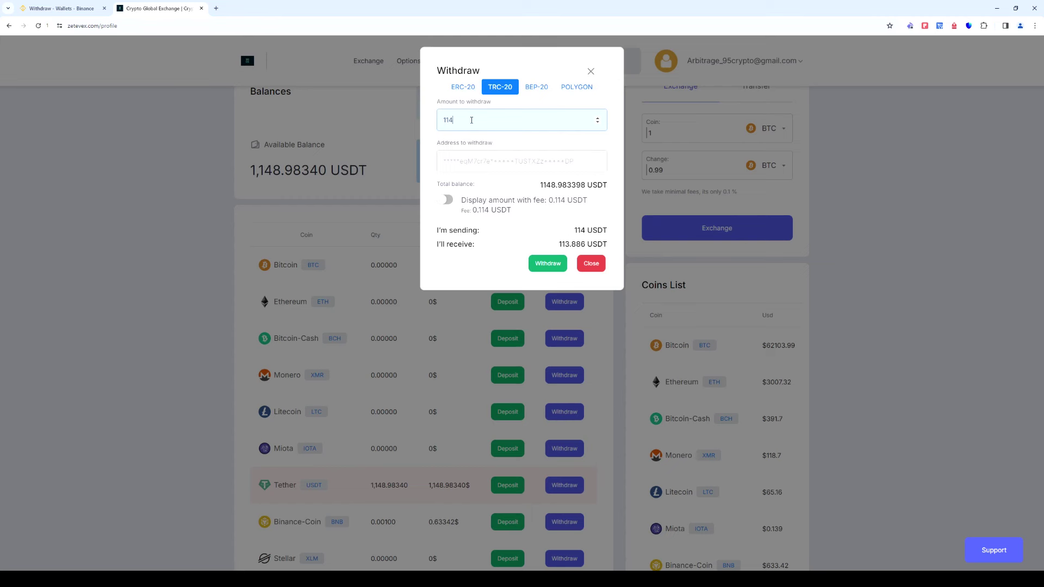
{"action": "type", "text": "5"}
Display Binance's USDT deposit address on the TRX Tron (TRC20) network.
{"action": "left_click", "coordinate": [64, 8]}
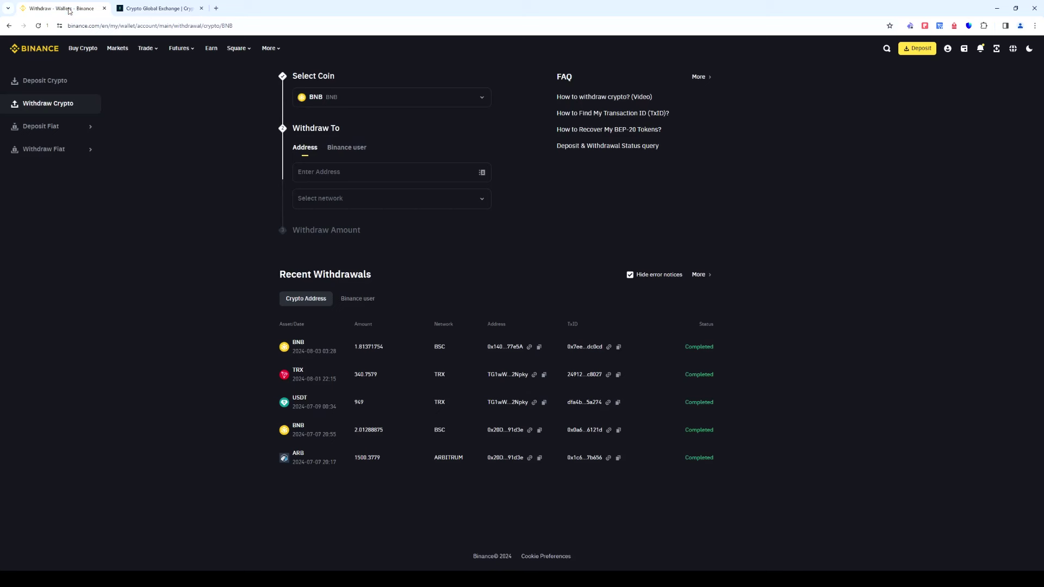
{"action": "left_click", "coordinate": [52, 82]}
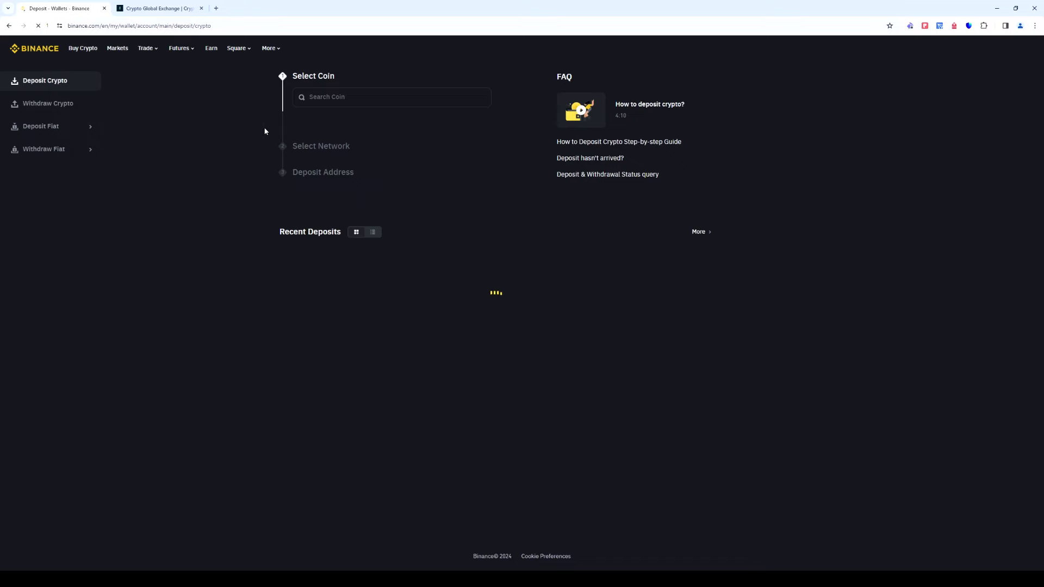
{"action": "left_click", "coordinate": [346, 102]}
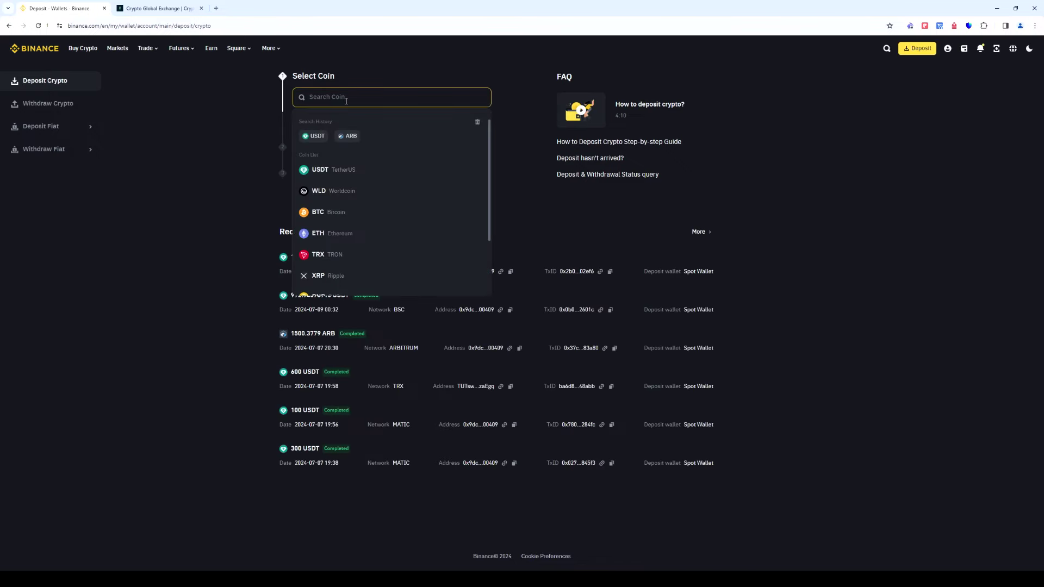
{"action": "left_click", "coordinate": [342, 163]}
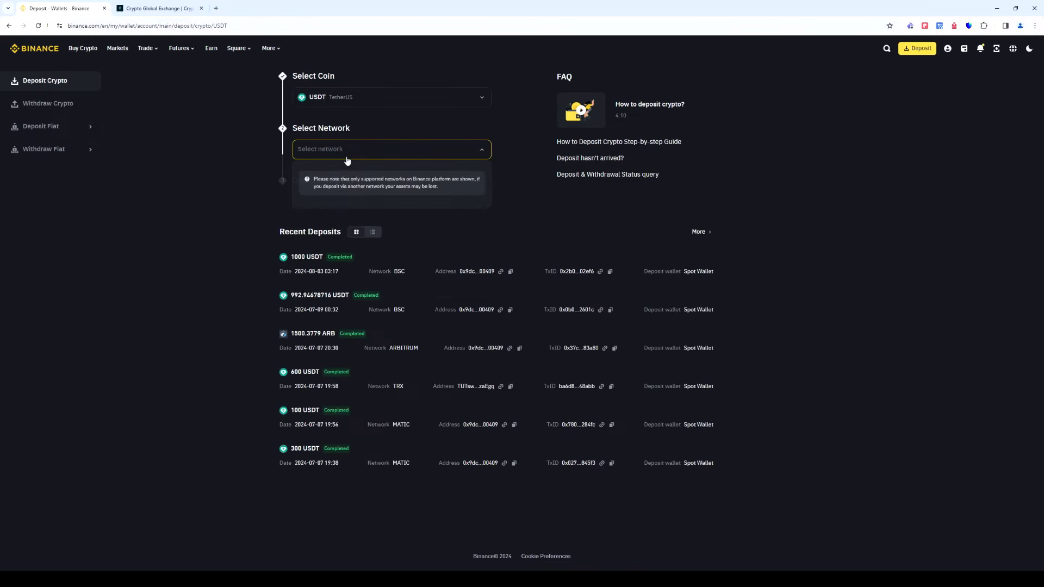
{"action": "left_click", "coordinate": [345, 210]}
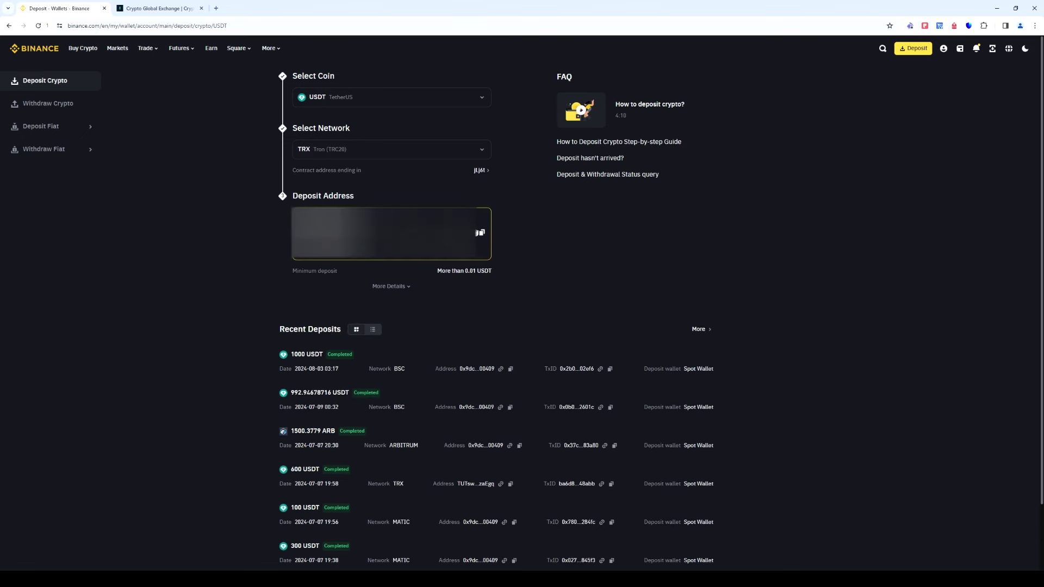
{"action": "left_click", "coordinate": [173, 15]}
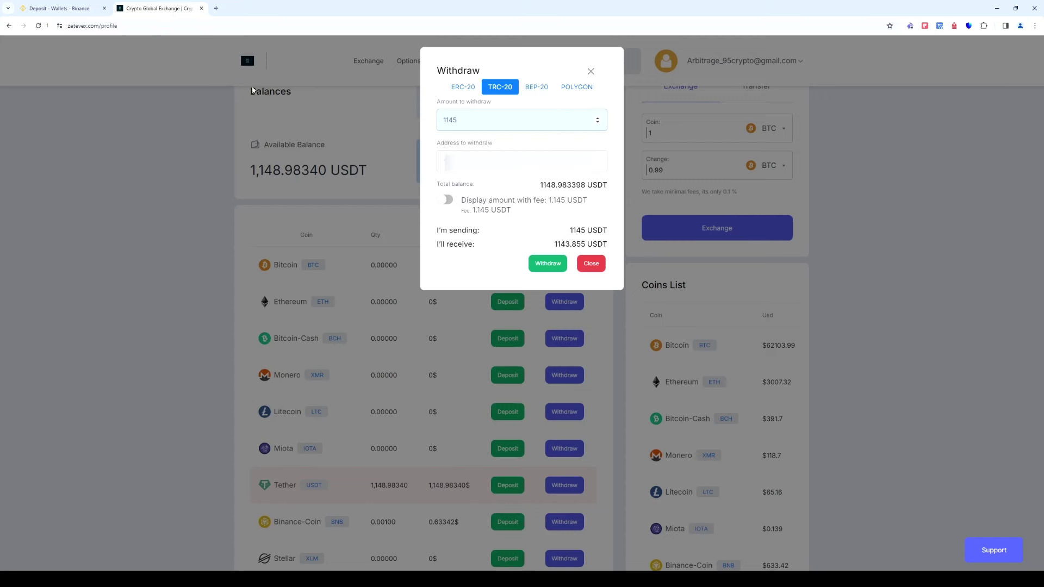
Enter the Binance TRC-20 address and submit the 1145 USDT withdrawal request.
{"action": "left_click", "coordinate": [451, 161]}
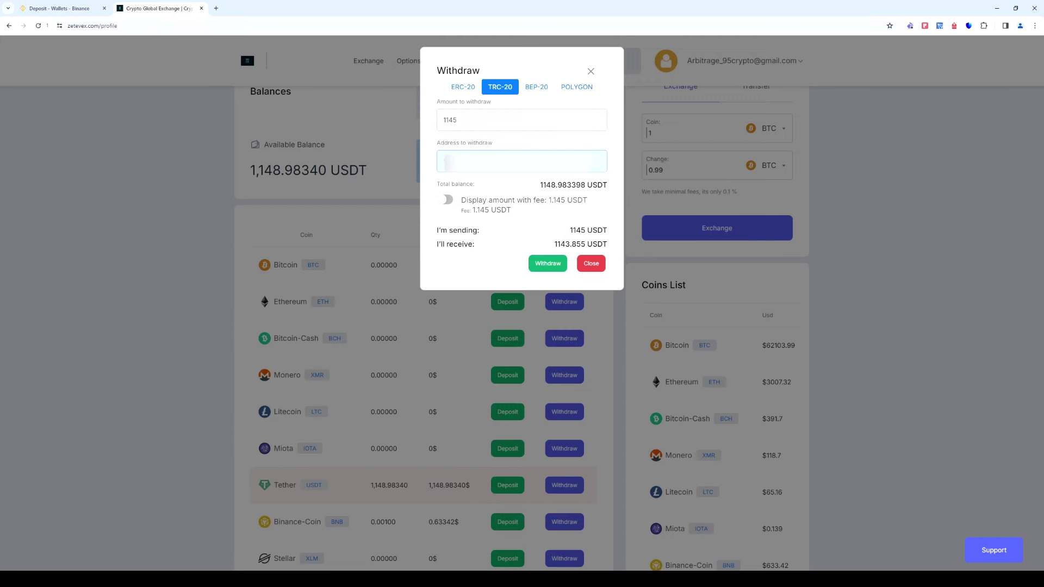
{"action": "left_click", "coordinate": [548, 263]}
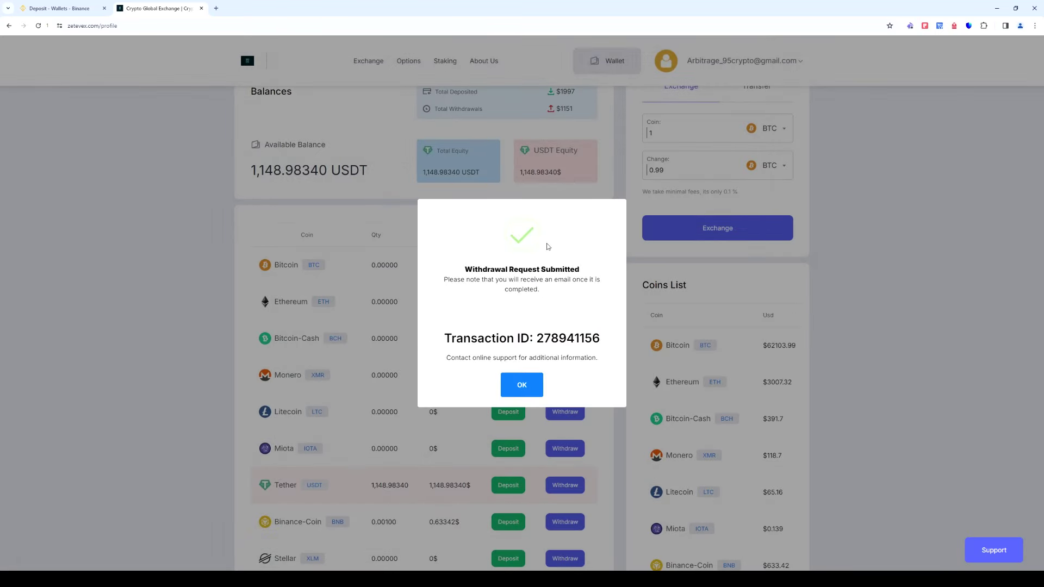
{"action": "left_click", "coordinate": [522, 387]}
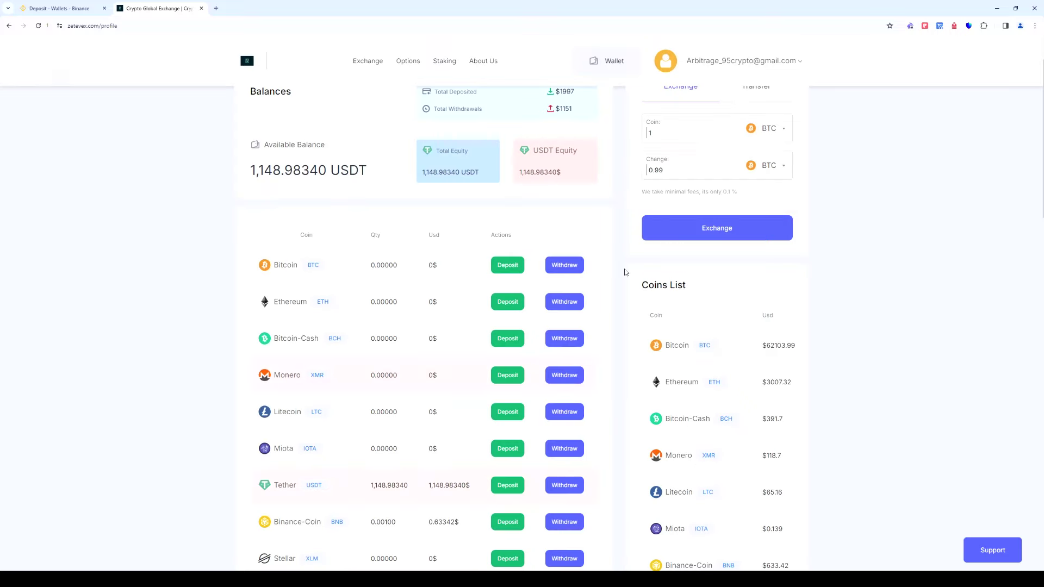
{"action": "left_click", "coordinate": [757, 71]}
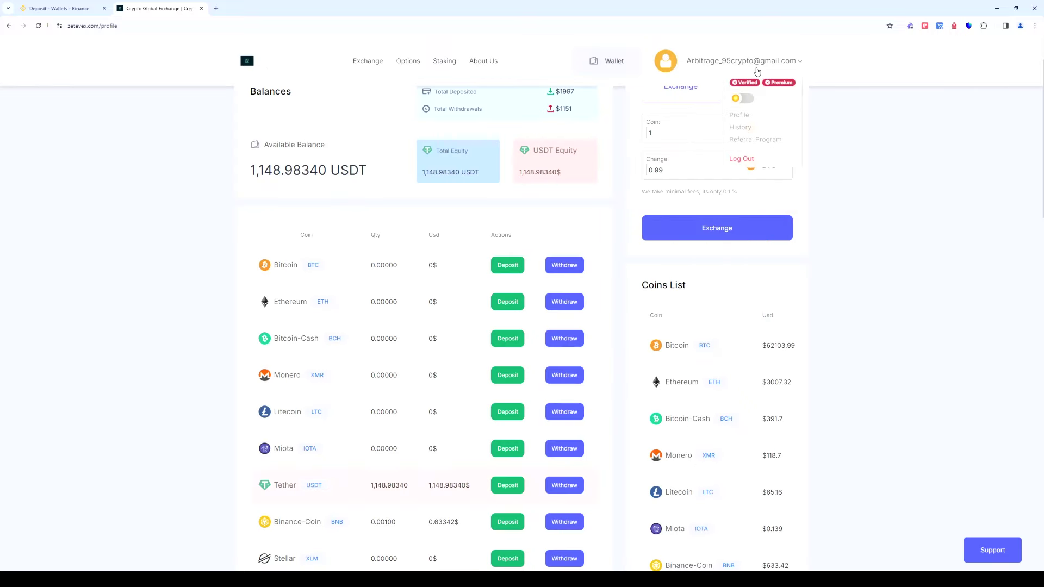
Confirm the completed 1146.15 USDT withdrawal in Zetevex's withdrawal history, then return to Binance.
{"action": "left_click", "coordinate": [741, 127]}
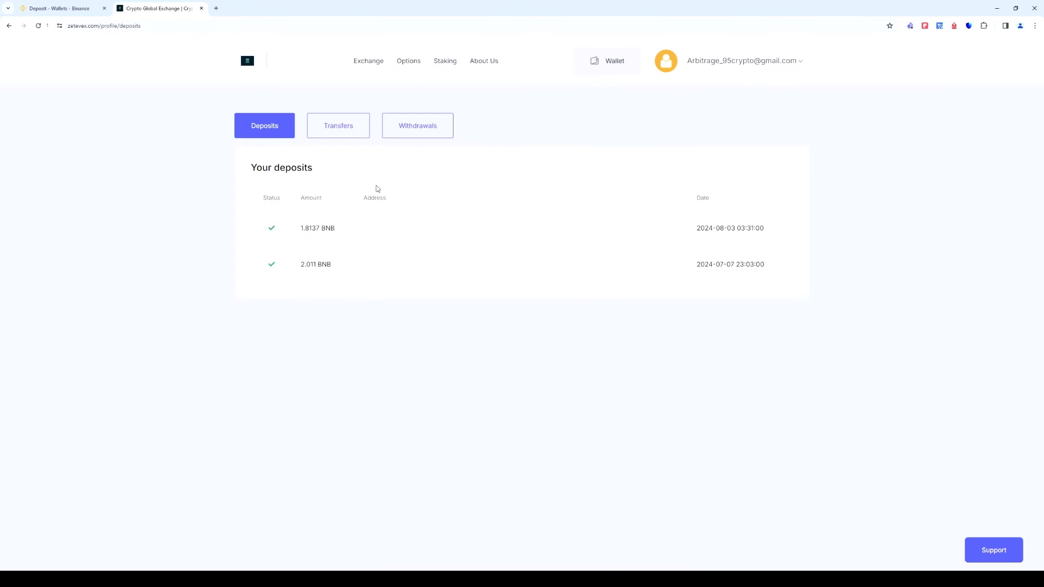
{"action": "left_click", "coordinate": [403, 128]}
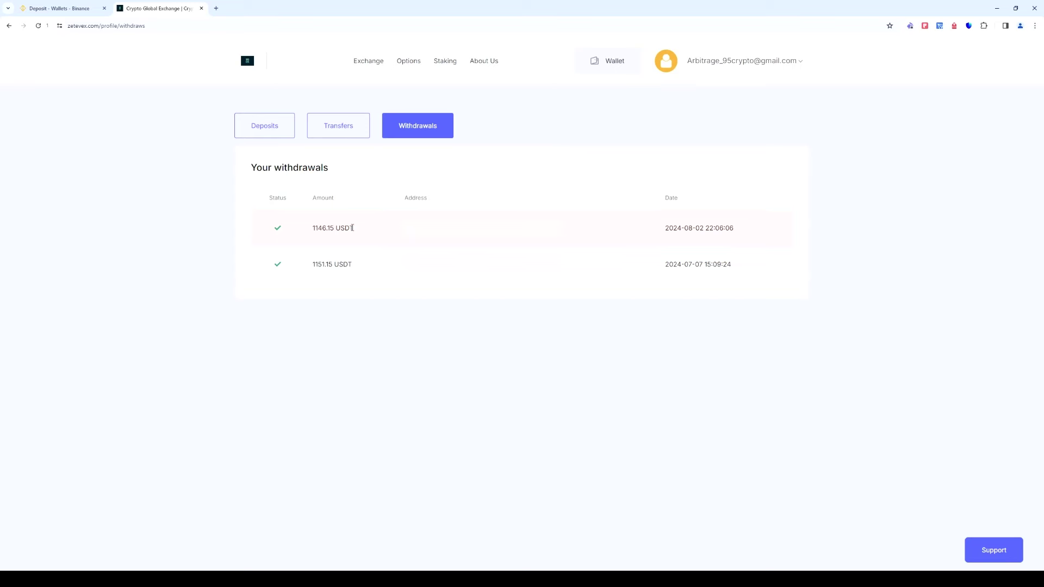
{"action": "left_click", "coordinate": [64, 10]}
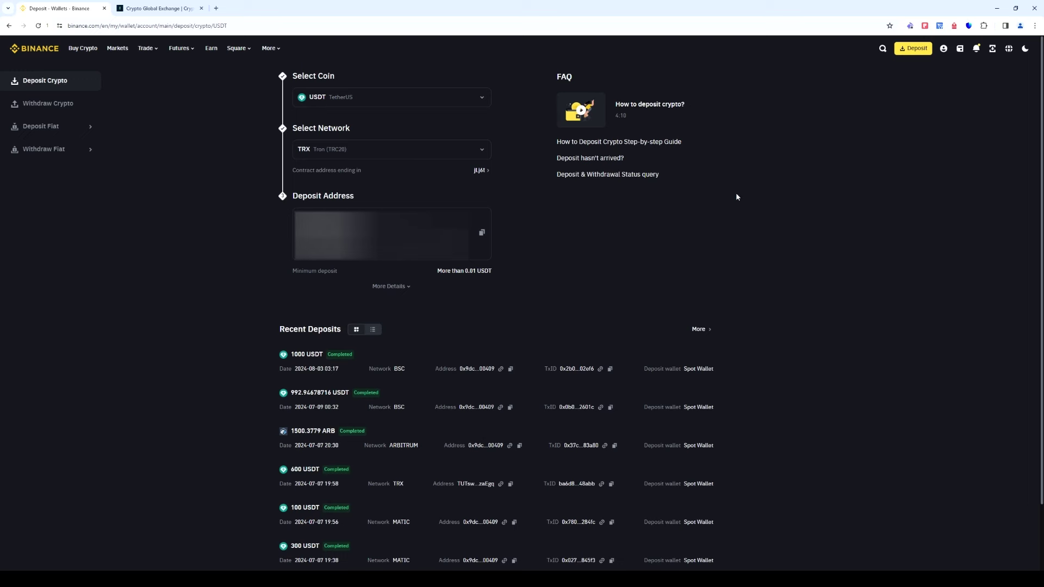
Open Binance Transaction History from the wallet menu to check the 1145 USDT deposit.
{"action": "mouse_move", "coordinate": [960, 50]}
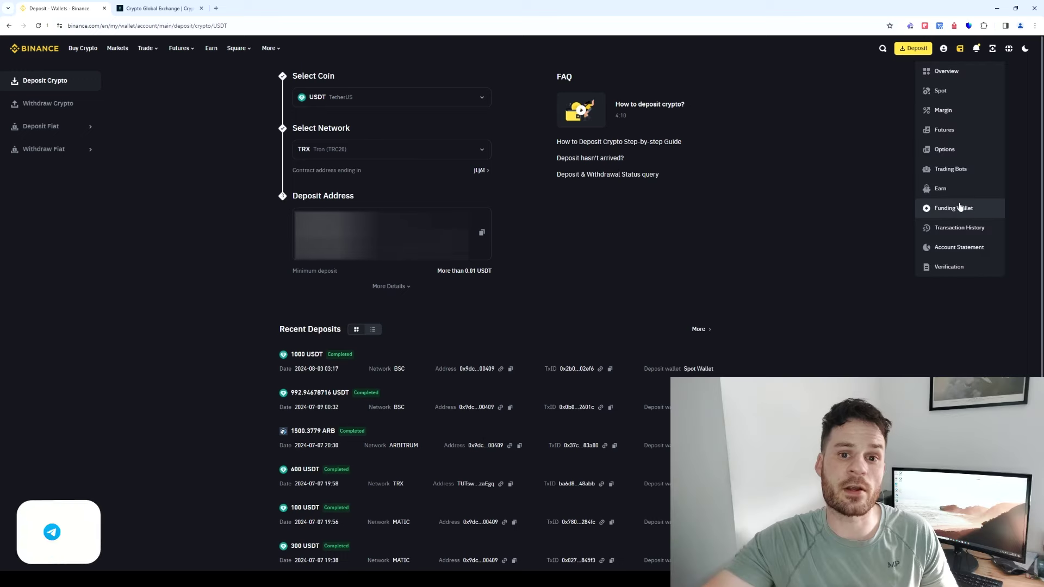
{"action": "left_click", "coordinate": [957, 229]}
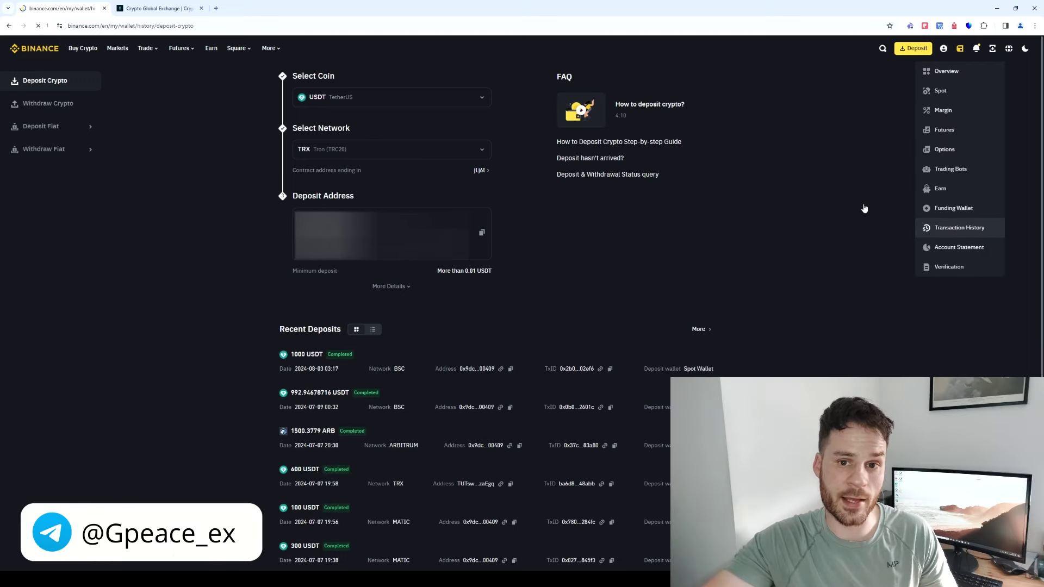